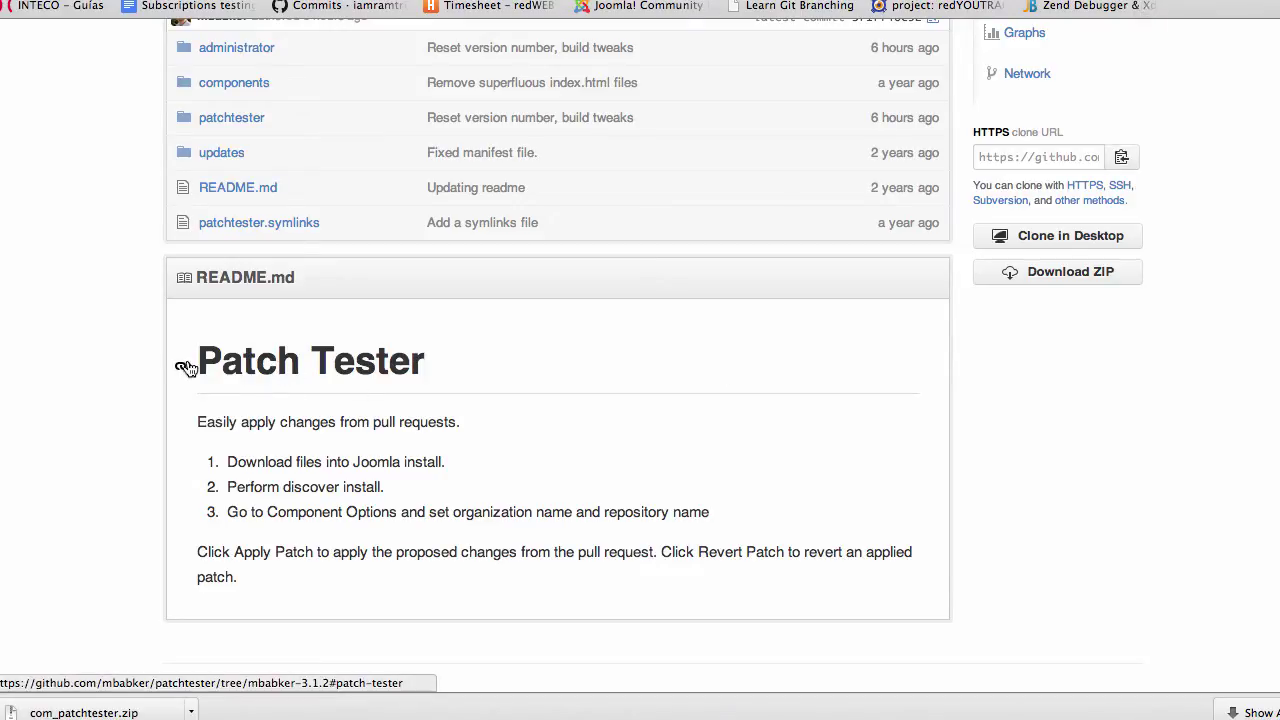
Review the Patch Tester README and 1.5.0.alpha release page, then go to Joomla's installer.
{"action": "left_click_drag", "start_coordinate": [200, 352], "coordinate": [442, 348]}
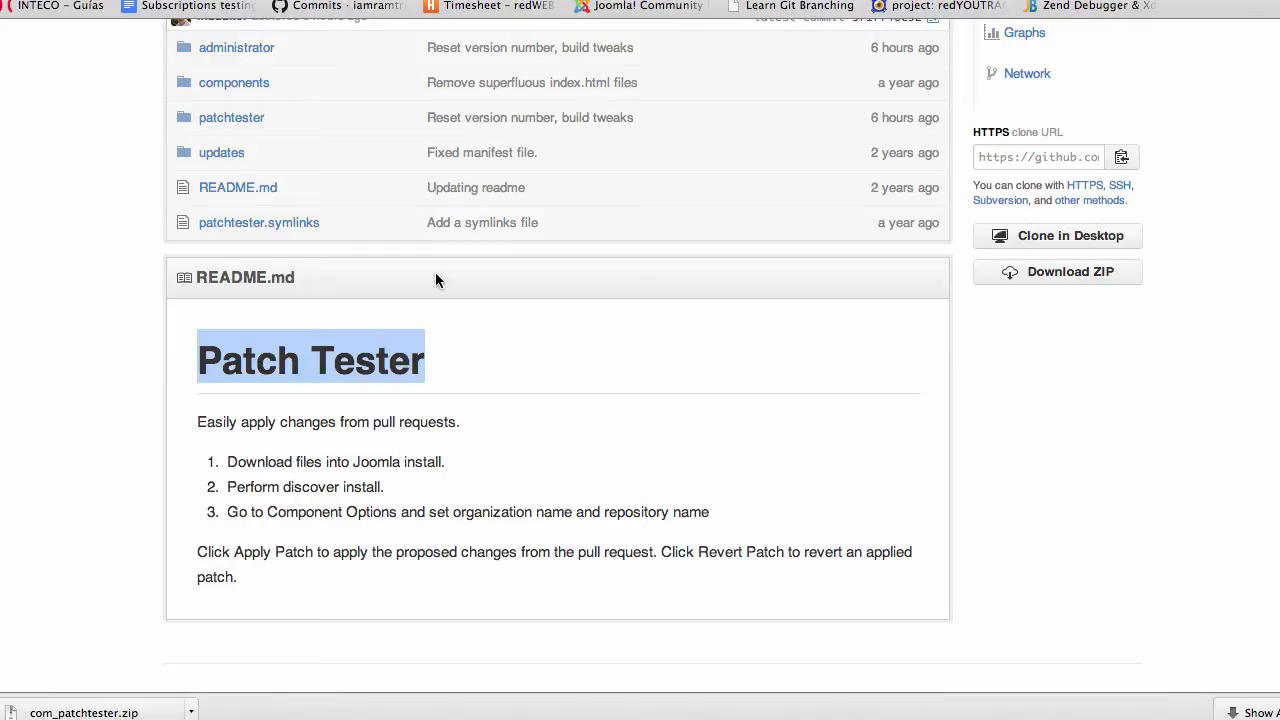
{"action": "key", "text": "super+Left"}
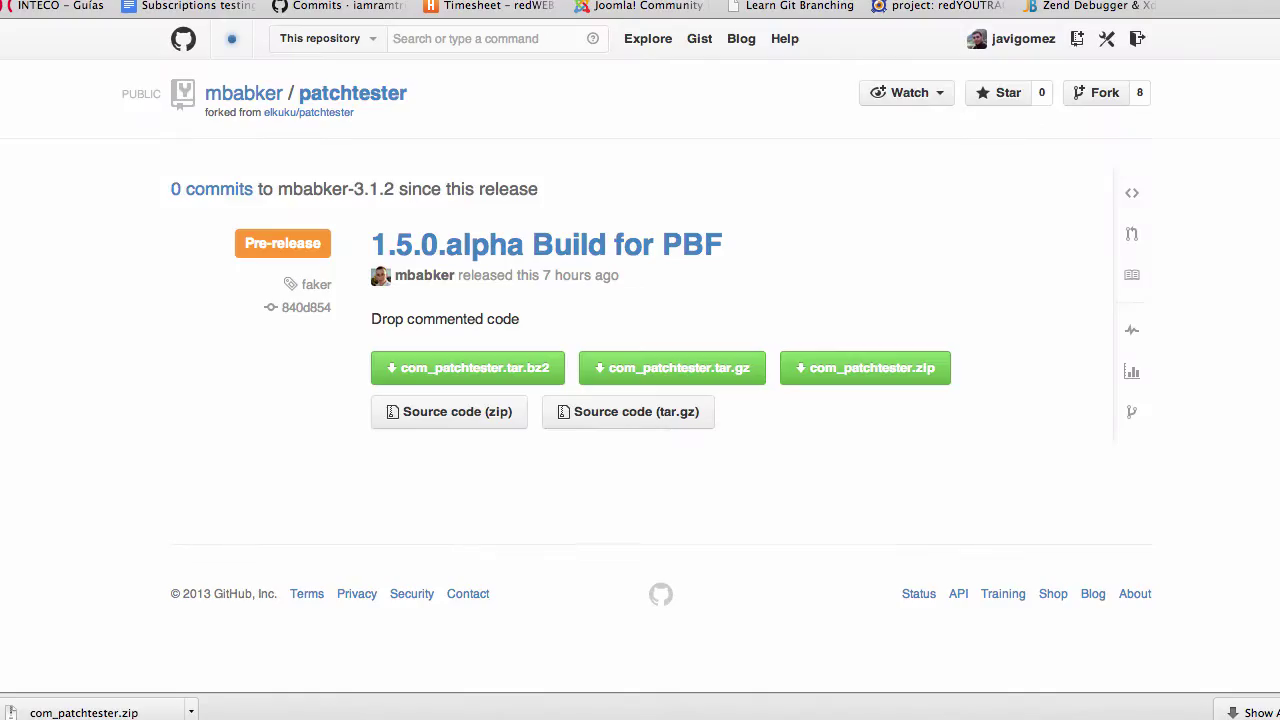
{"action": "key", "text": "super+l"}
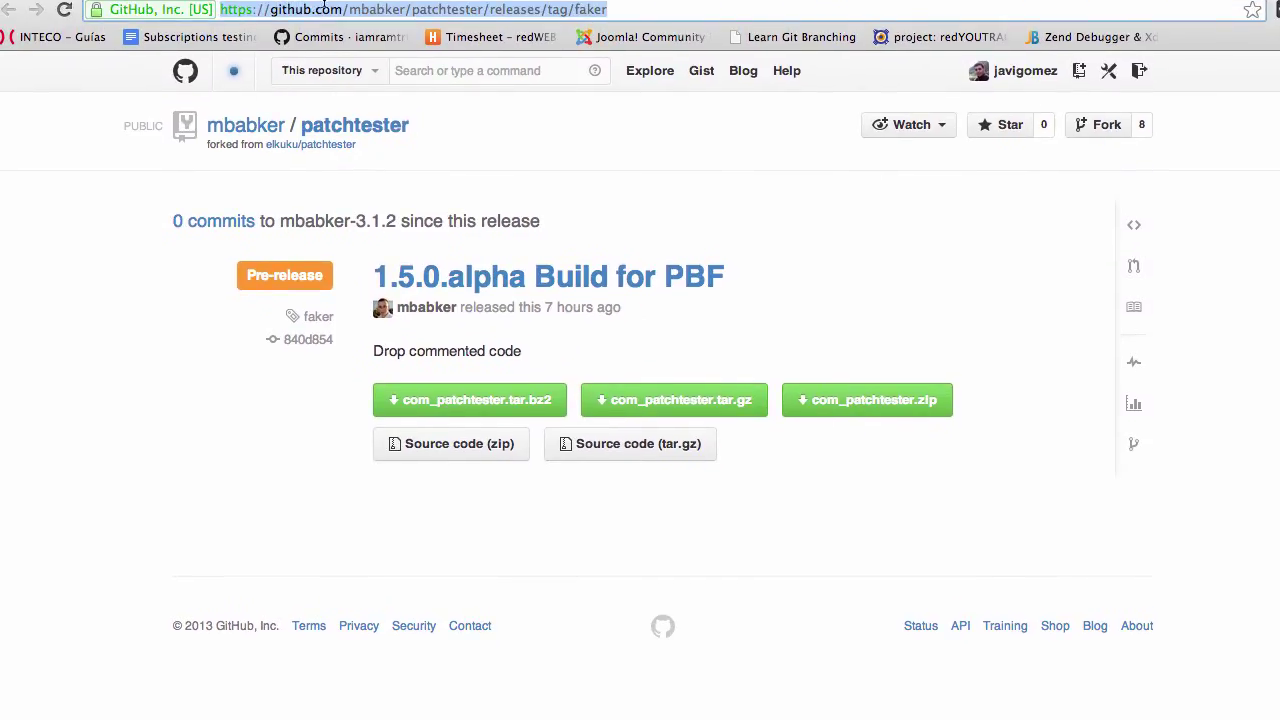
{"action": "left_click", "coordinate": [324, 8]}
{"action": "left_click_drag", "start_coordinate": [273, 10], "coordinate": [630, 10]}
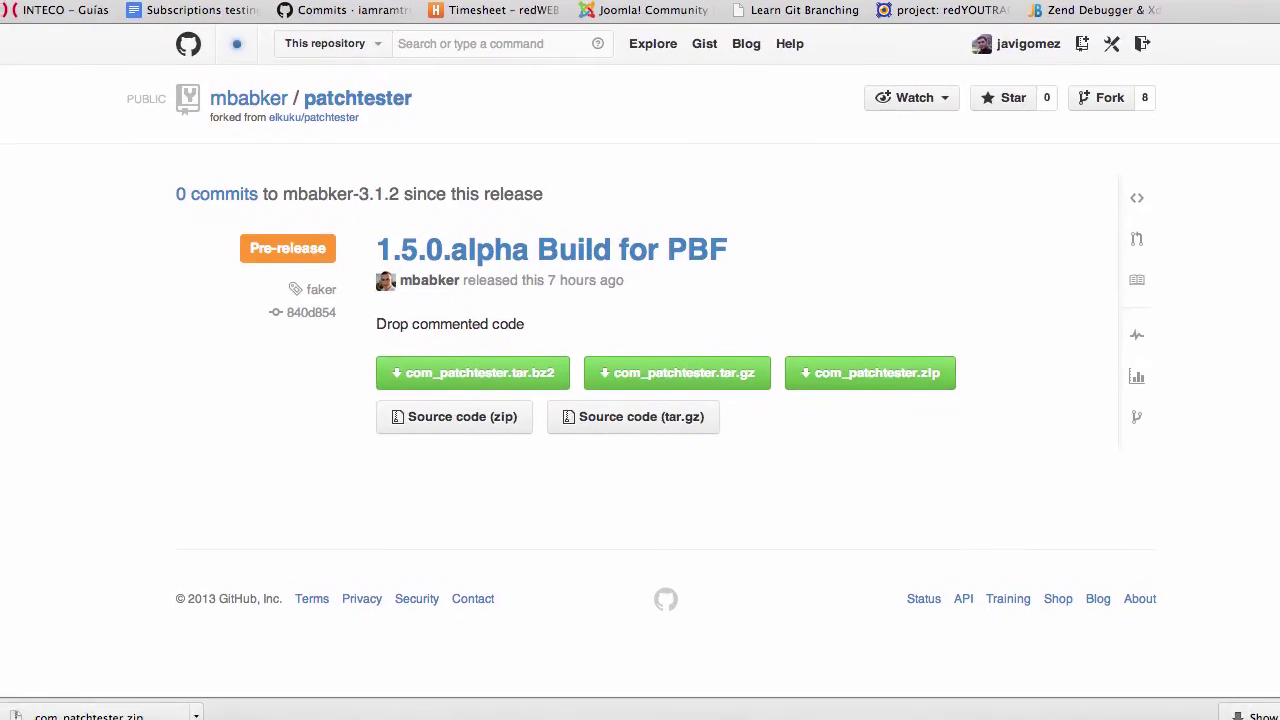
{"action": "key", "text": "ctrl+Tab"}
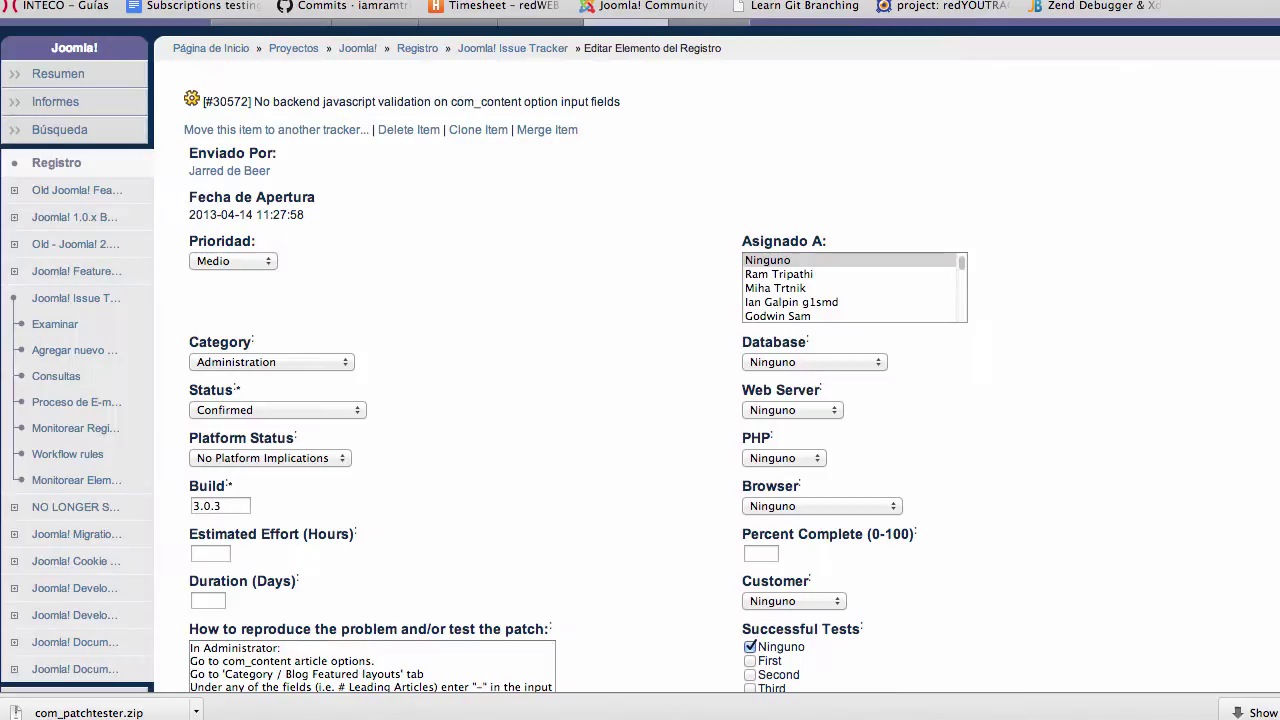
Upload and install the com_patchtester.zip package through Joomla's Extension Manager.
{"action": "key", "text": "ctrl+Tab"}
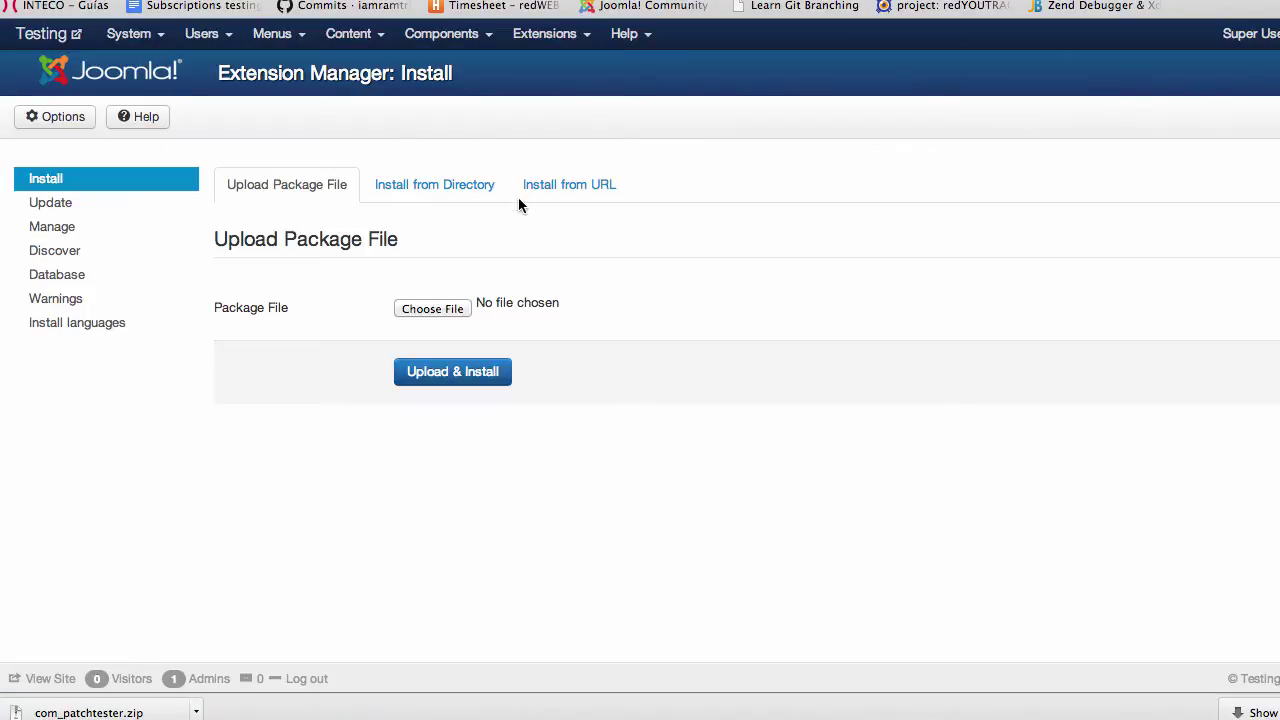
{"action": "left_click", "coordinate": [448, 306]}
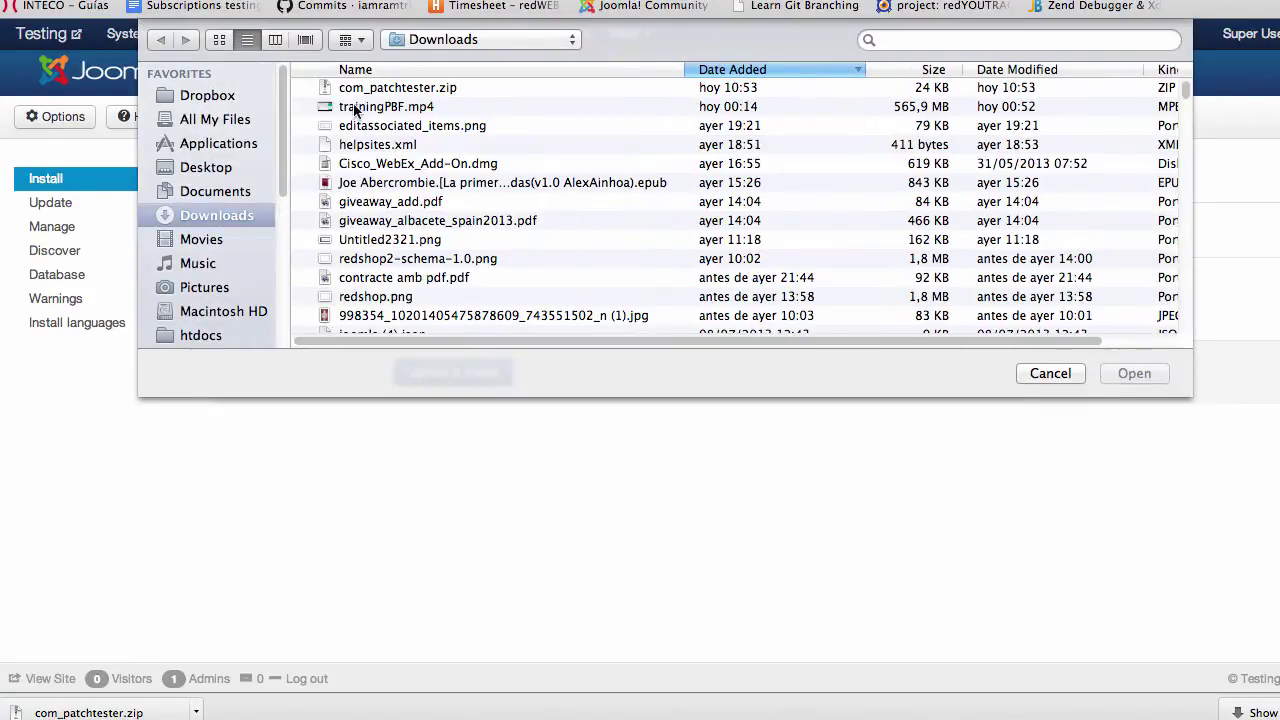
{"action": "left_click", "coordinate": [365, 90]}
{"action": "double_click", "coordinate": [365, 90]}
{"action": "left_click", "coordinate": [491, 371]}
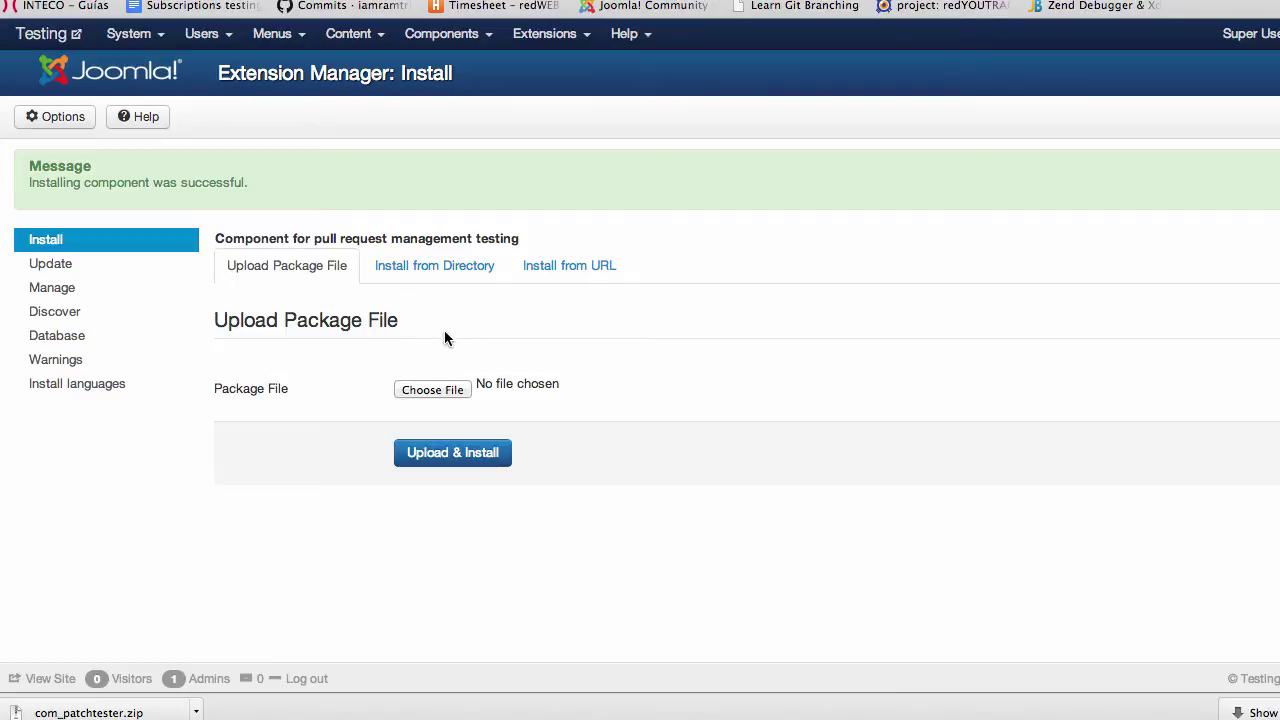
{"action": "left_click", "coordinate": [428, 35]}
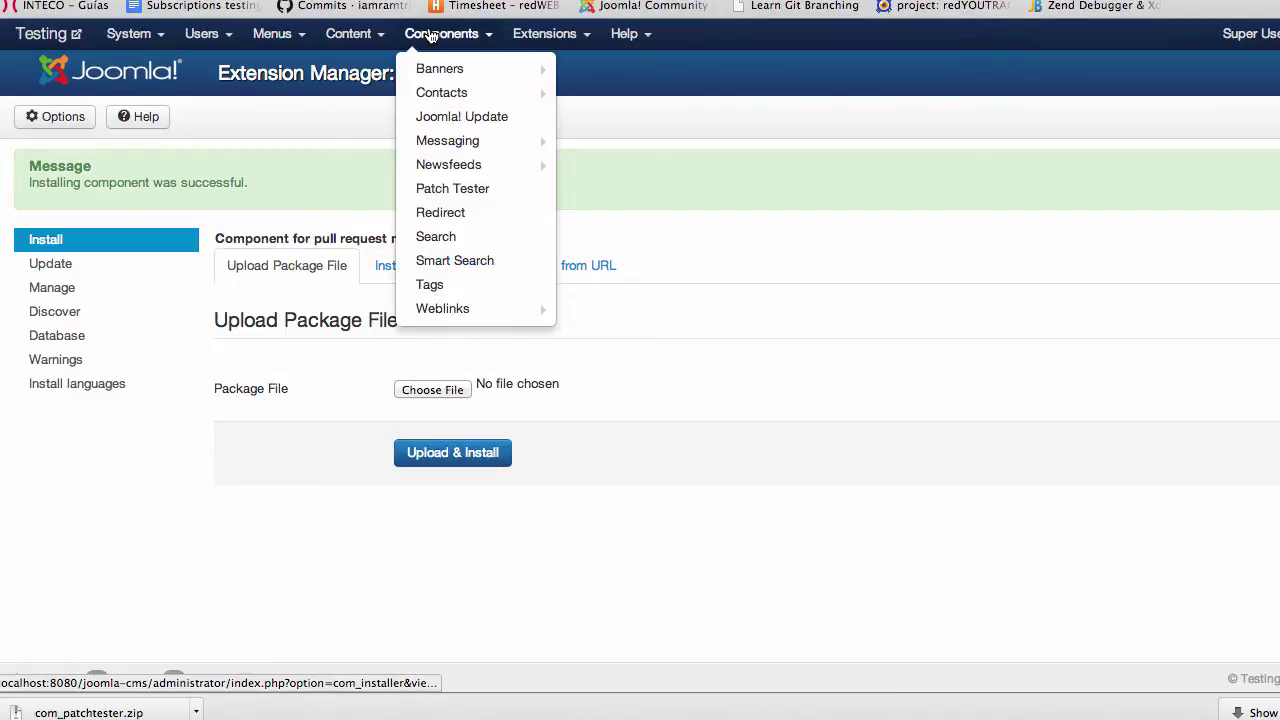
Open Components > Patch Tester to list the pull requests, starting from 1482.
{"action": "left_click", "coordinate": [446, 193]}
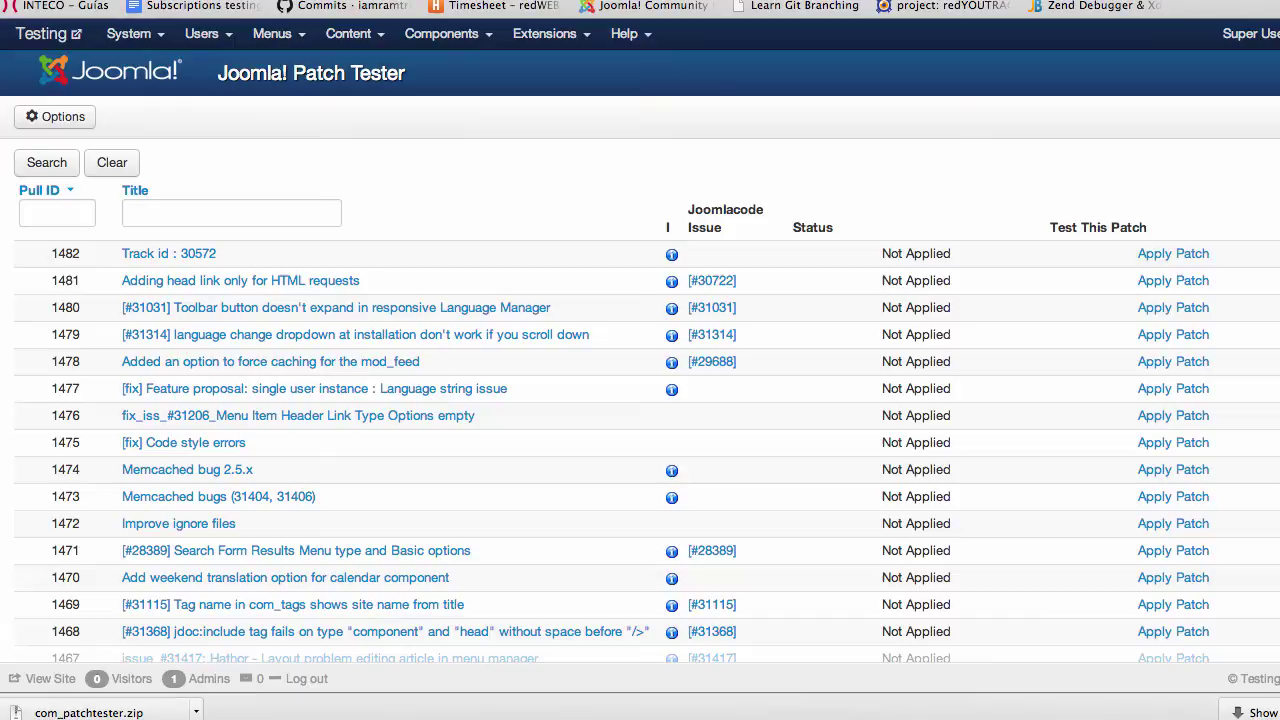
{"action": "left_click", "coordinate": [168, 253]}
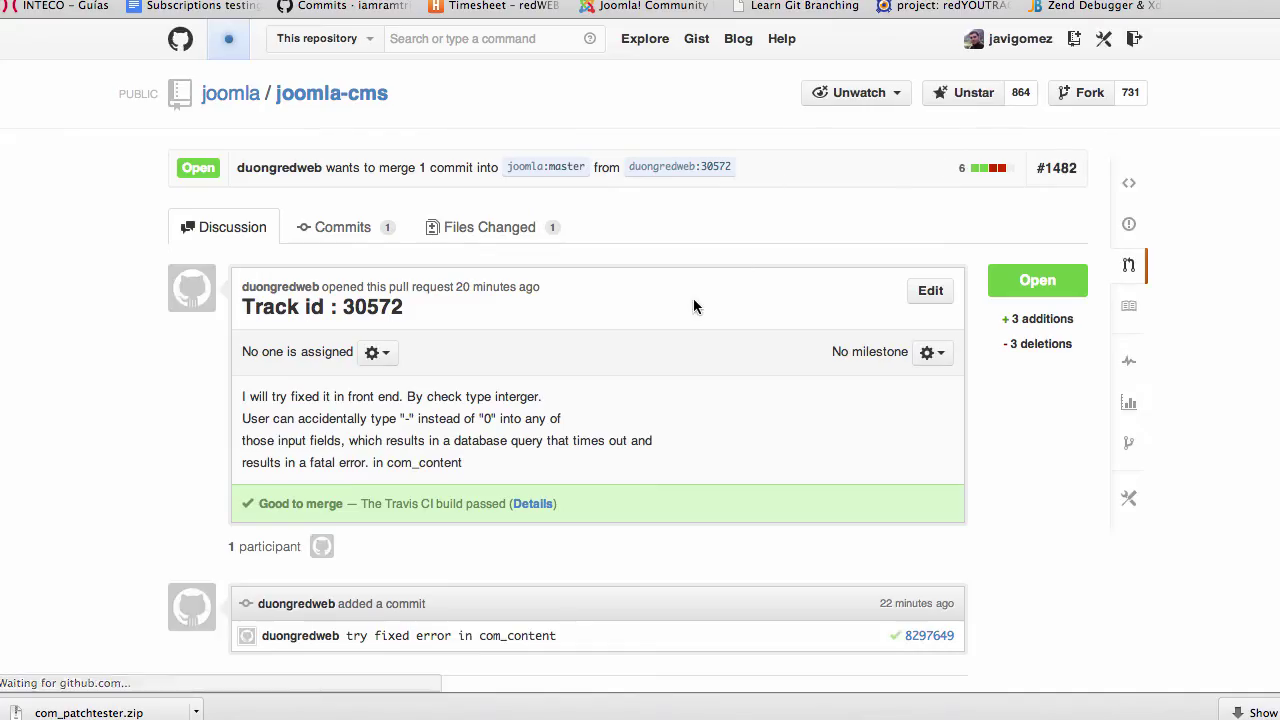
{"action": "scroll", "coordinate": [478, 400], "scroll_direction": "down", "scroll_amount": 1}
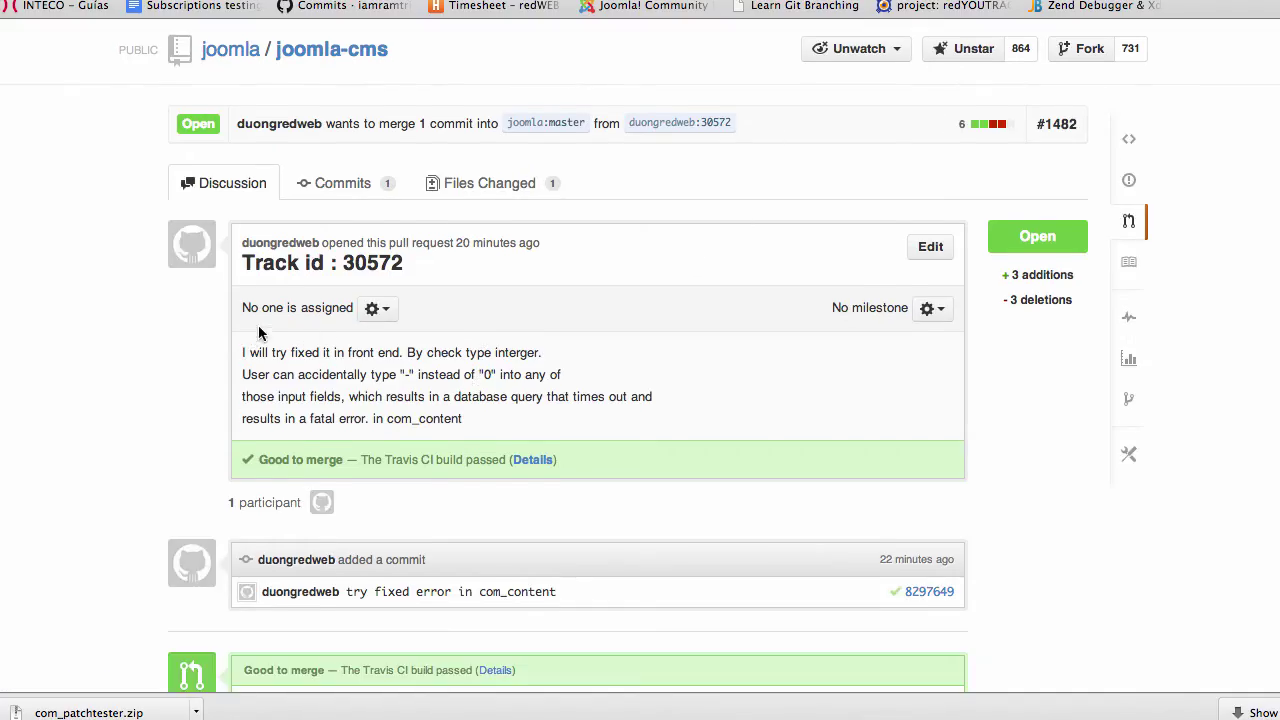
{"action": "scroll", "coordinate": [252, 345], "scroll_direction": "down", "scroll_amount": 1}
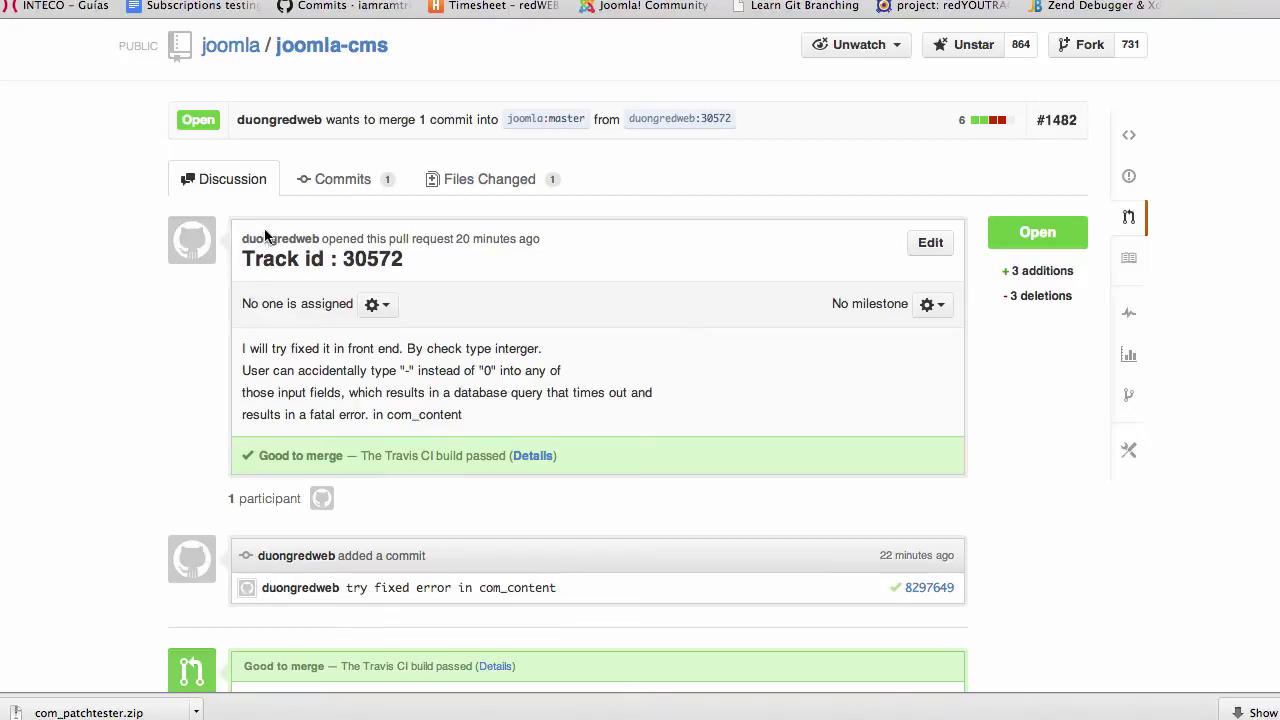
{"action": "left_click_drag", "start_coordinate": [243, 349], "coordinate": [580, 400]}
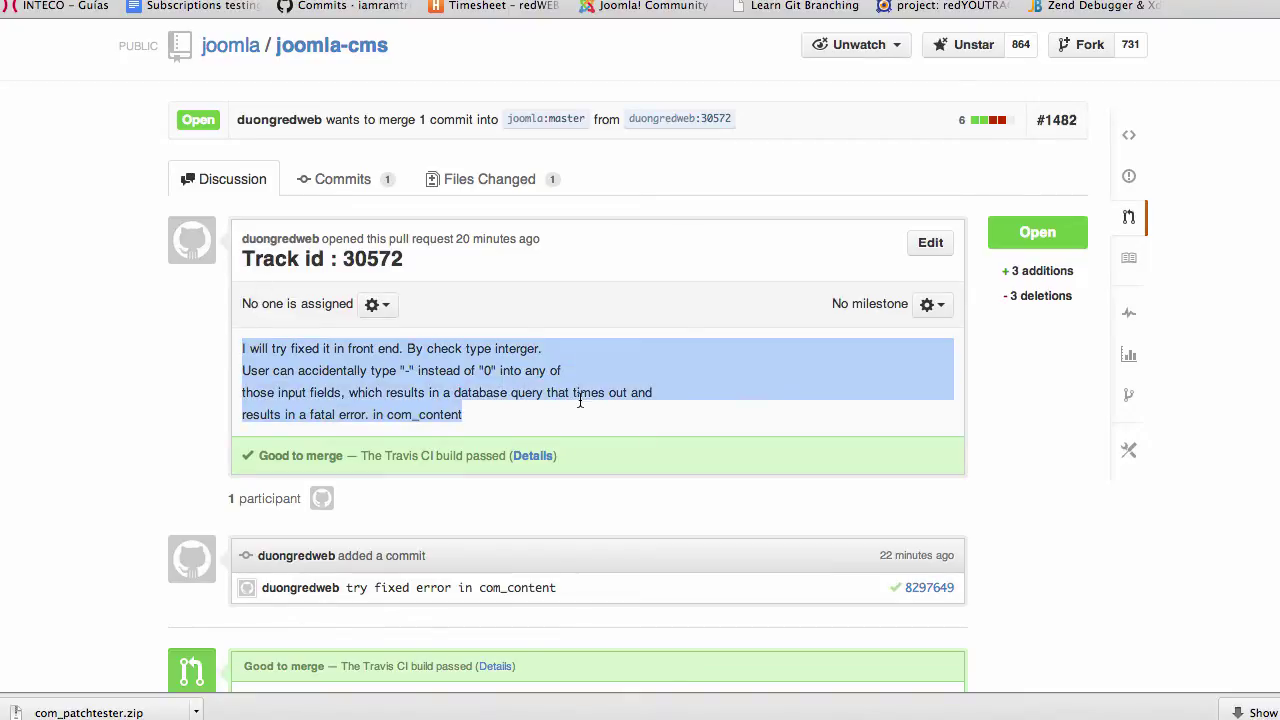
{"action": "scroll", "coordinate": [609, 414], "scroll_direction": "down", "scroll_amount": 4}
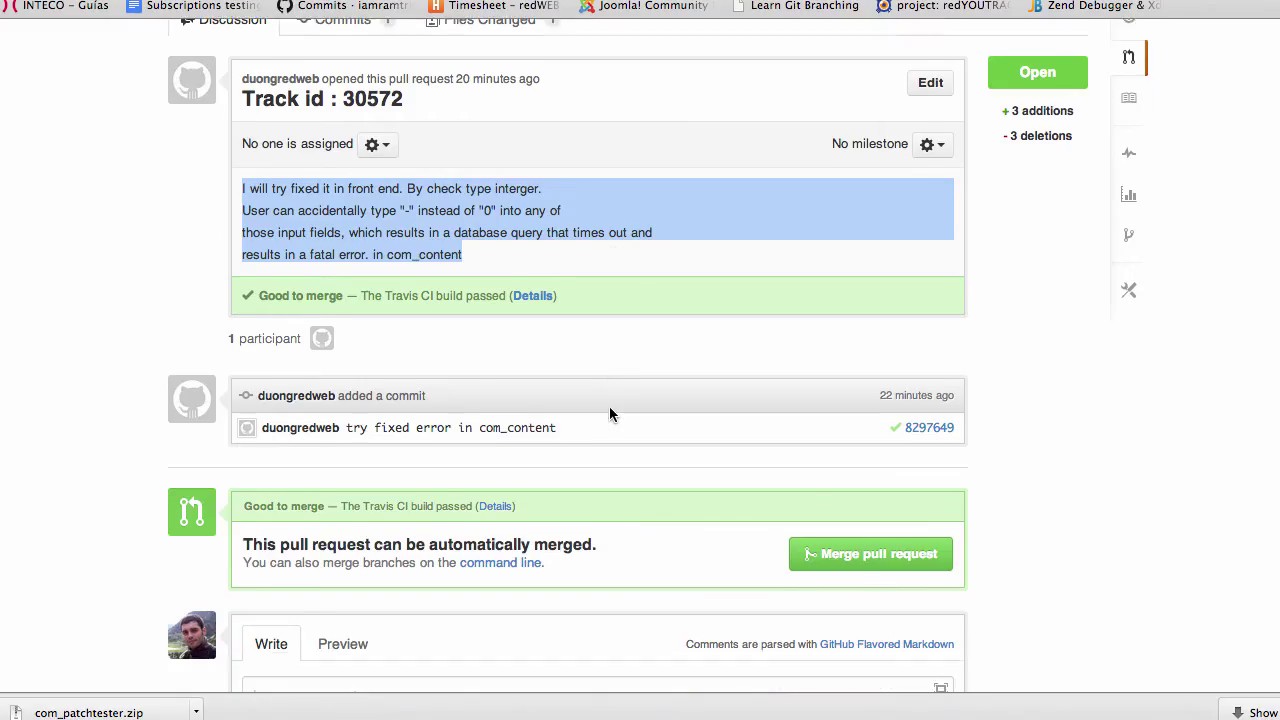
{"action": "scroll", "coordinate": [609, 414], "scroll_direction": "up", "scroll_amount": 5}
{"action": "key", "text": "ctrl+Tab"}
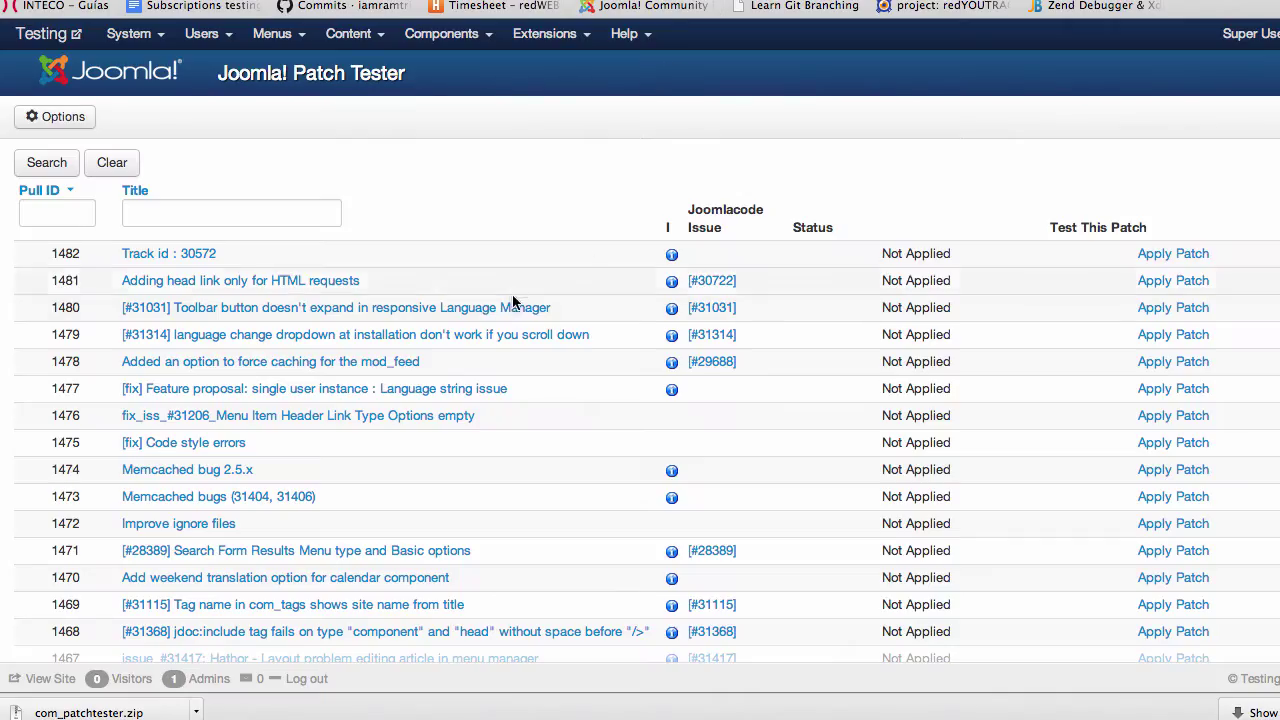
Read JoomlaCode tracker item #30722 down to the message box, then close it.
{"action": "left_click", "coordinate": [716, 286]}
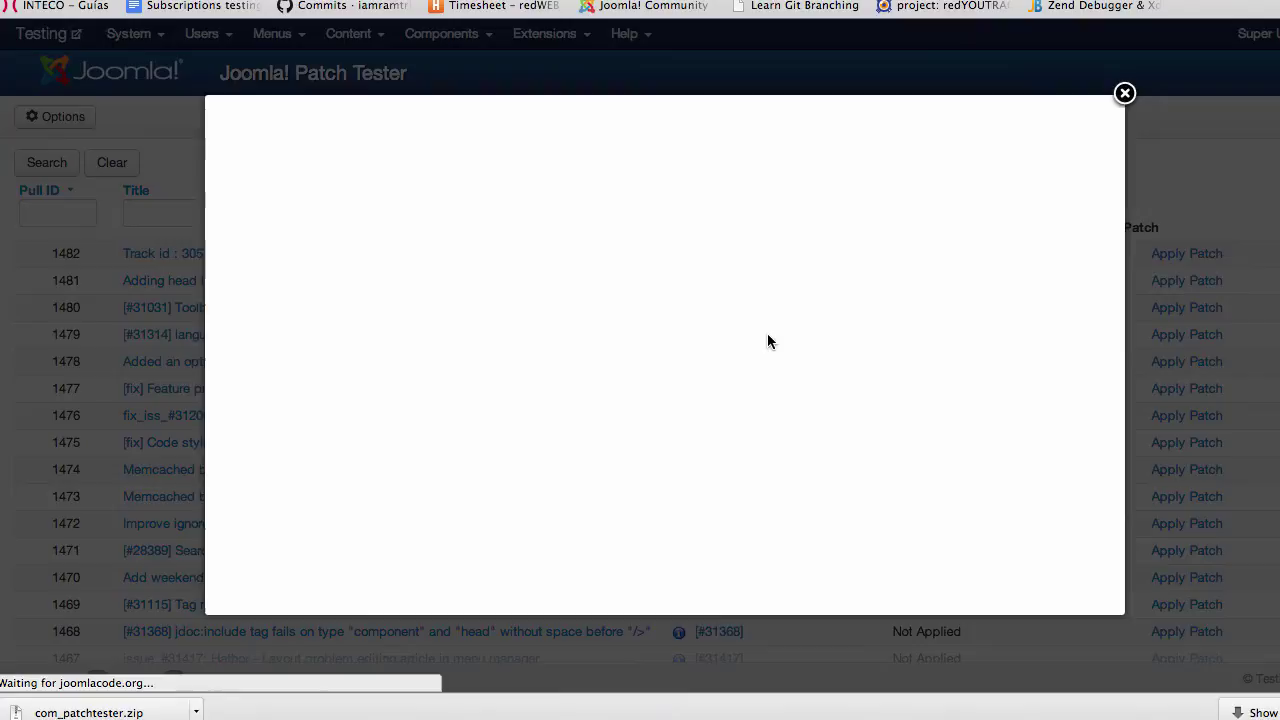
{"action": "scroll", "coordinate": [873, 341], "scroll_direction": "down", "scroll_amount": 10}
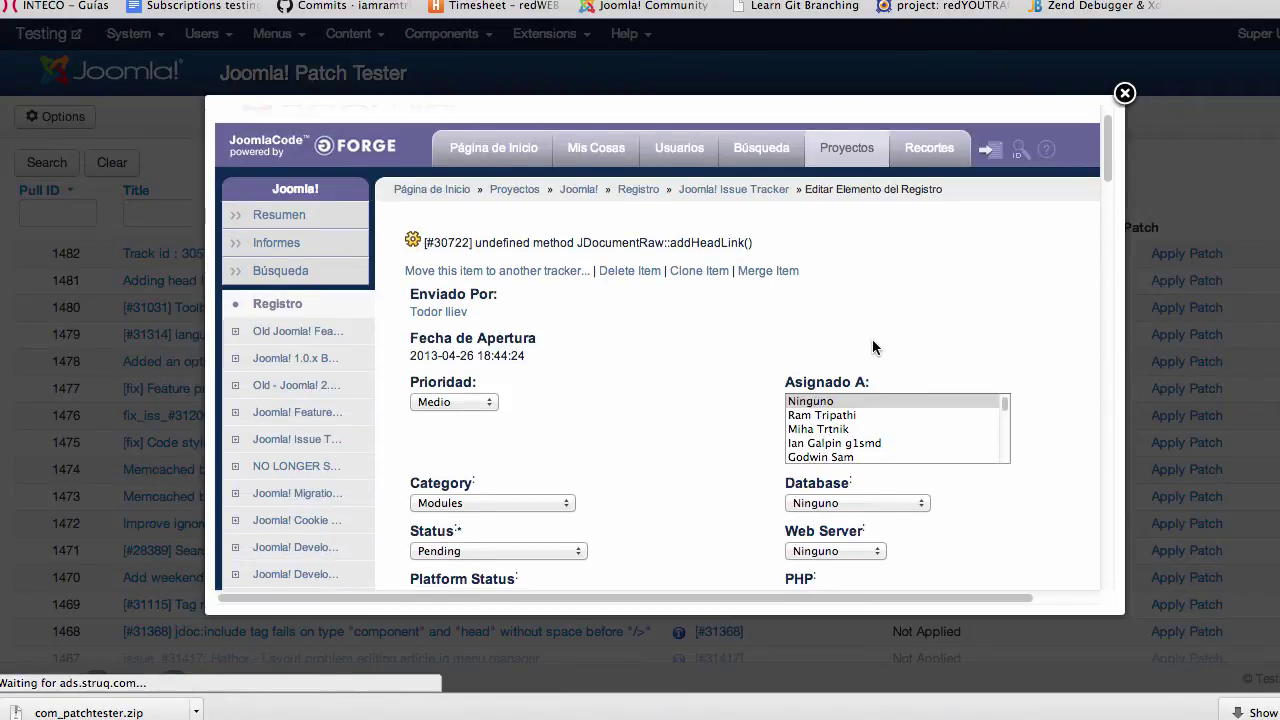
{"action": "scroll", "coordinate": [708, 403], "scroll_direction": "down", "scroll_amount": 10}
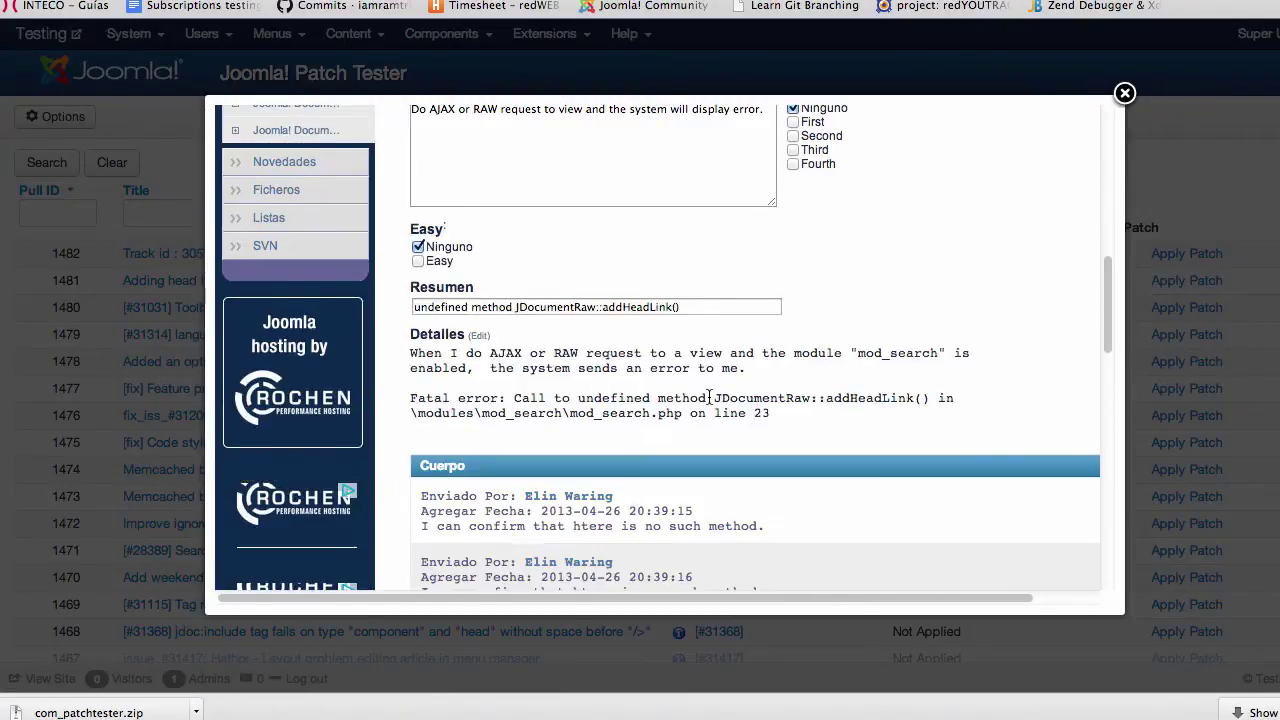
{"action": "scroll", "coordinate": [607, 372], "scroll_direction": "down", "scroll_amount": 3}
{"action": "scroll", "coordinate": [607, 372], "scroll_direction": "down", "scroll_amount": 10}
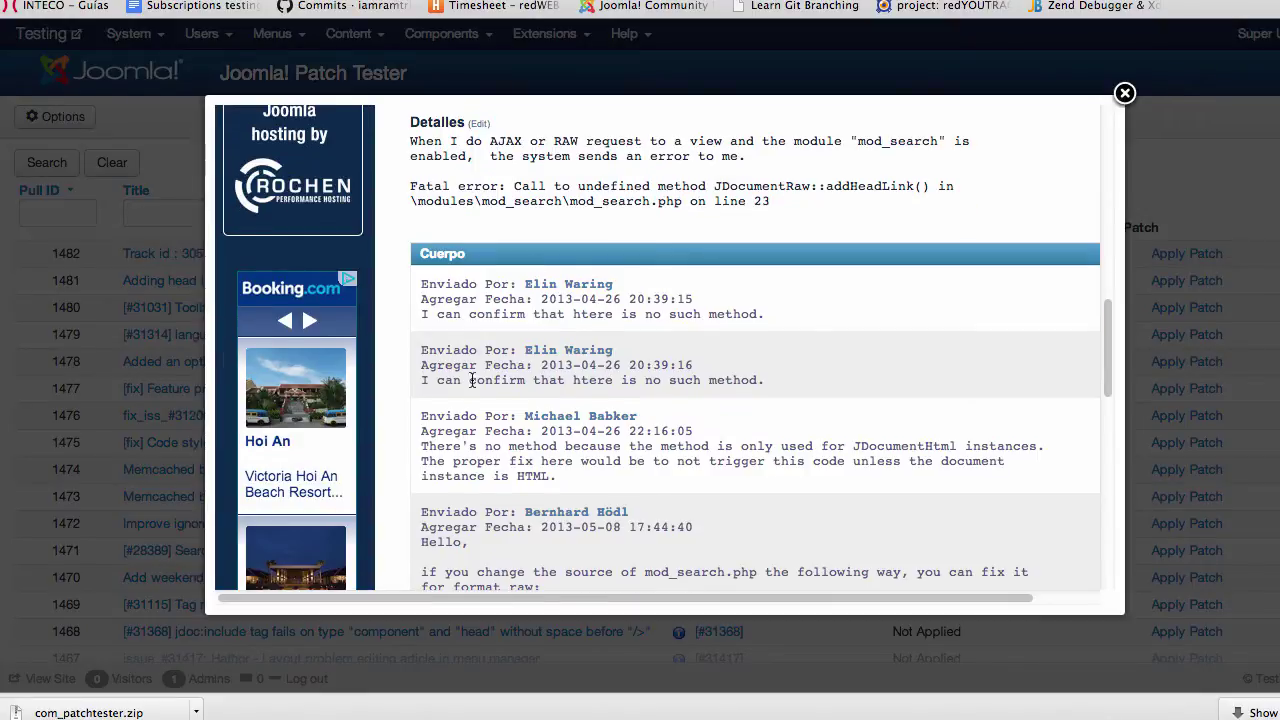
{"action": "scroll", "coordinate": [568, 408], "scroll_direction": "down", "scroll_amount": 3}
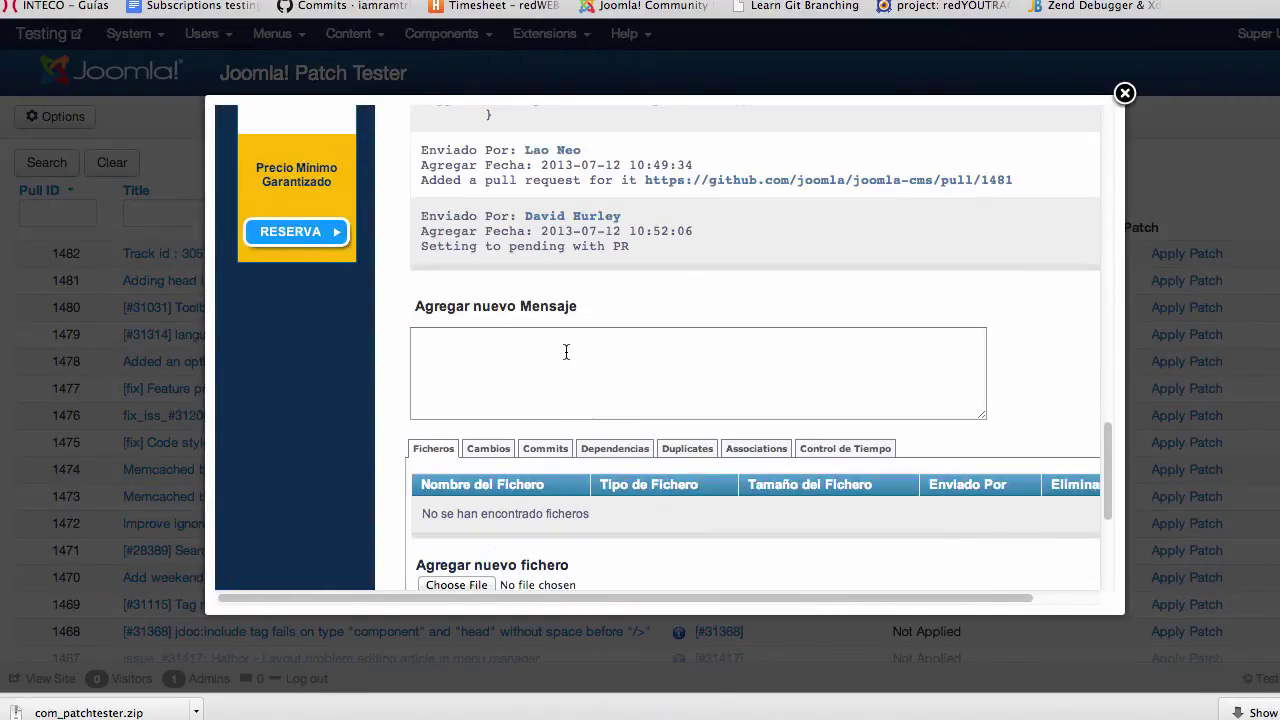
{"action": "left_click", "coordinate": [564, 352]}
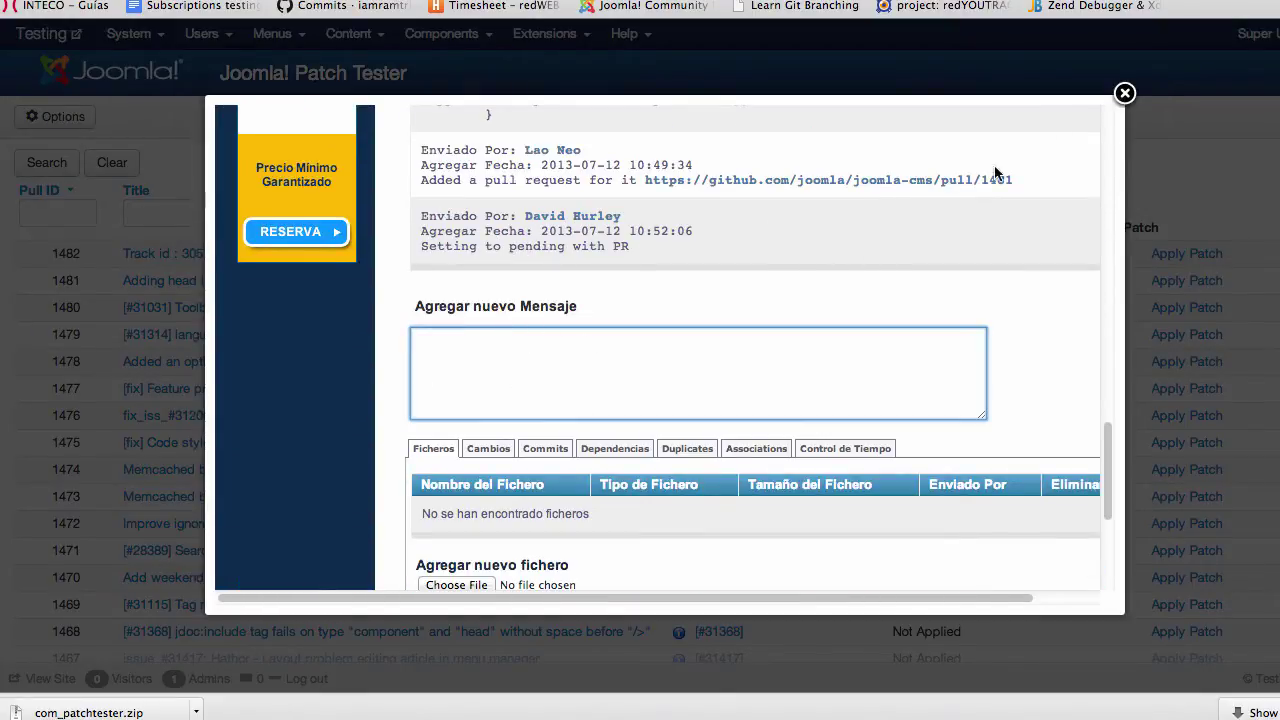
{"action": "left_click", "coordinate": [1125, 93]}
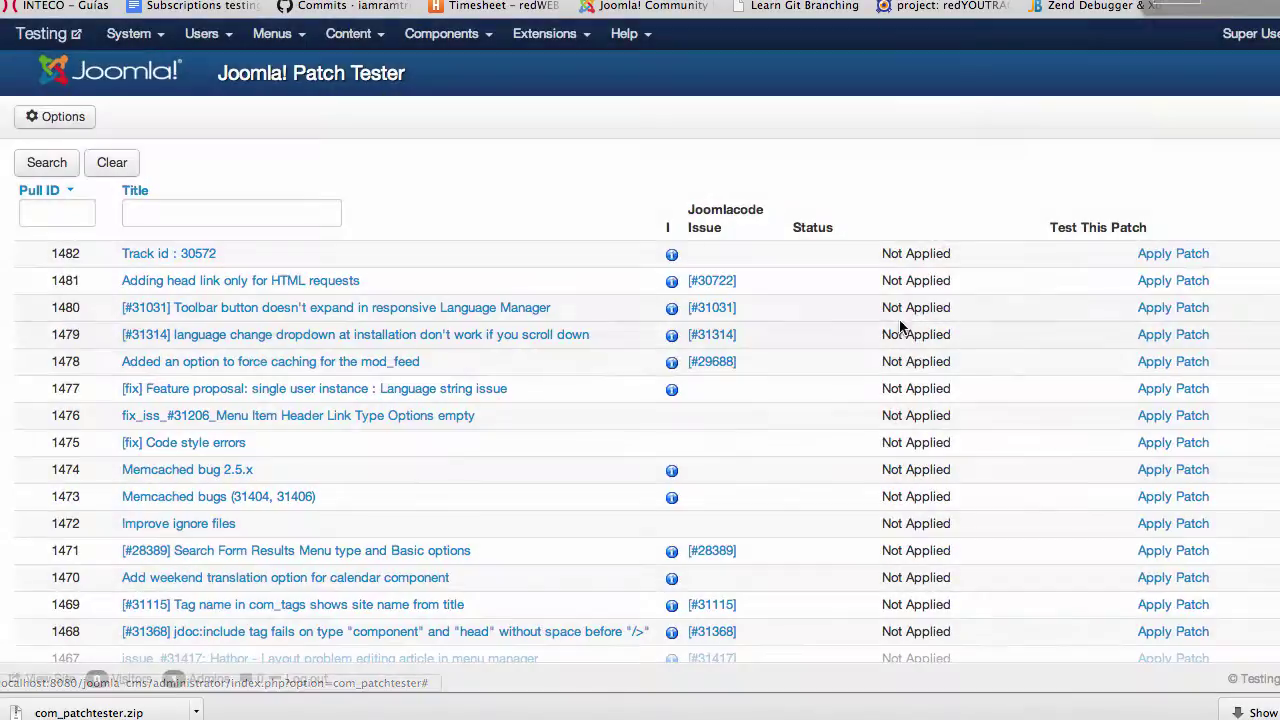
Apply pull request 1481's patch and open its linked issue #30722.
{"action": "left_click", "coordinate": [1166, 285]}
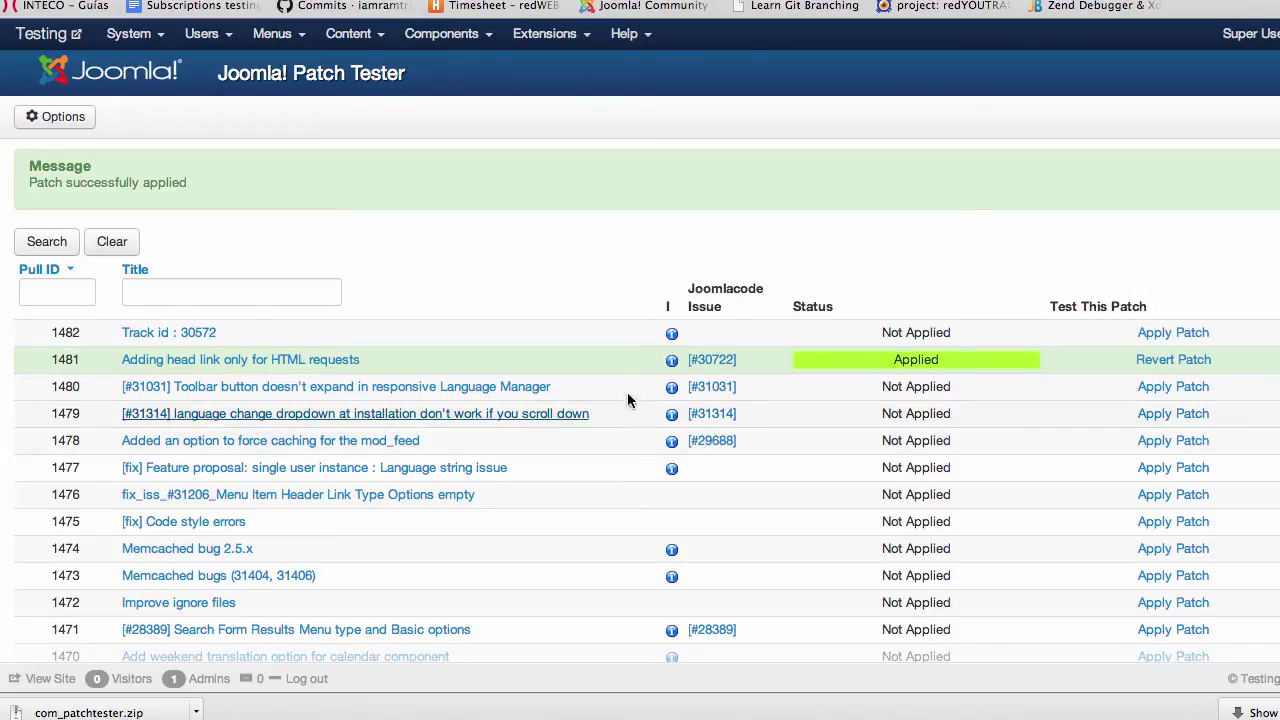
{"action": "left_click", "coordinate": [705, 360]}
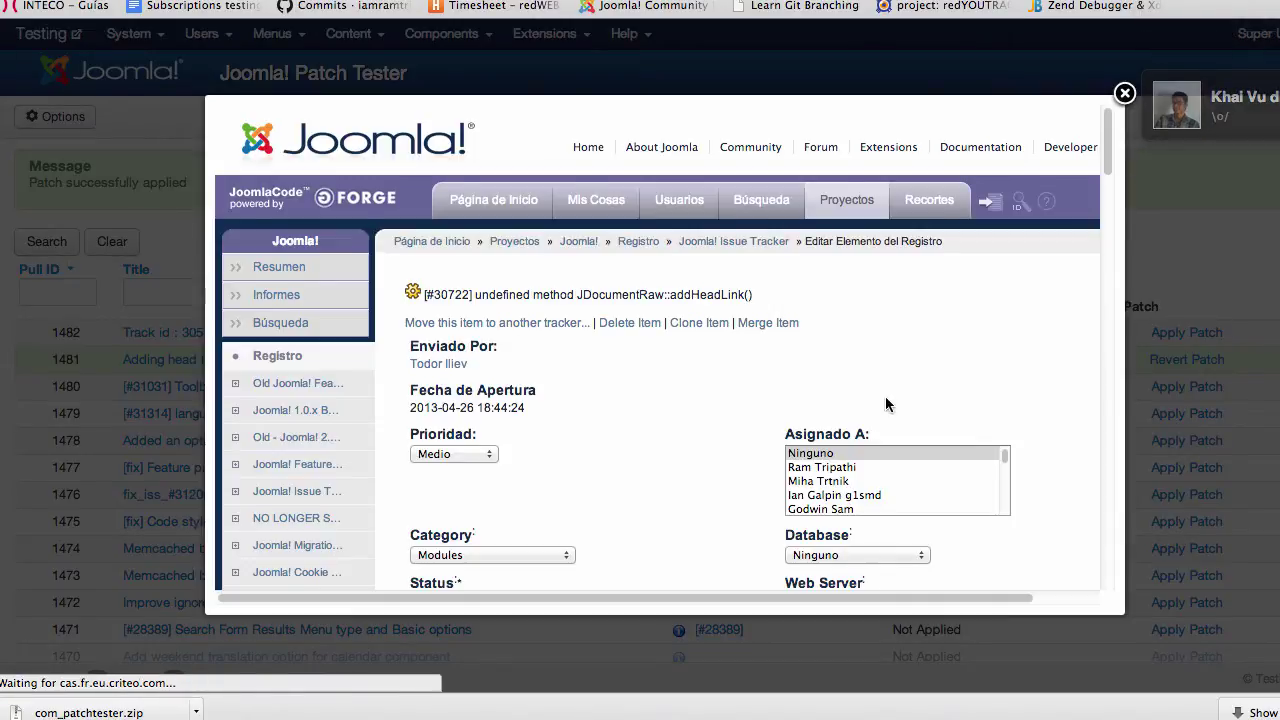
Scroll through issue #30722 and highlight its AJAX/RAW request reproduction steps.
{"action": "scroll", "coordinate": [692, 374], "scroll_direction": "down", "scroll_amount": 3}
{"action": "scroll", "coordinate": [692, 366], "scroll_direction": "down", "scroll_amount": 12}
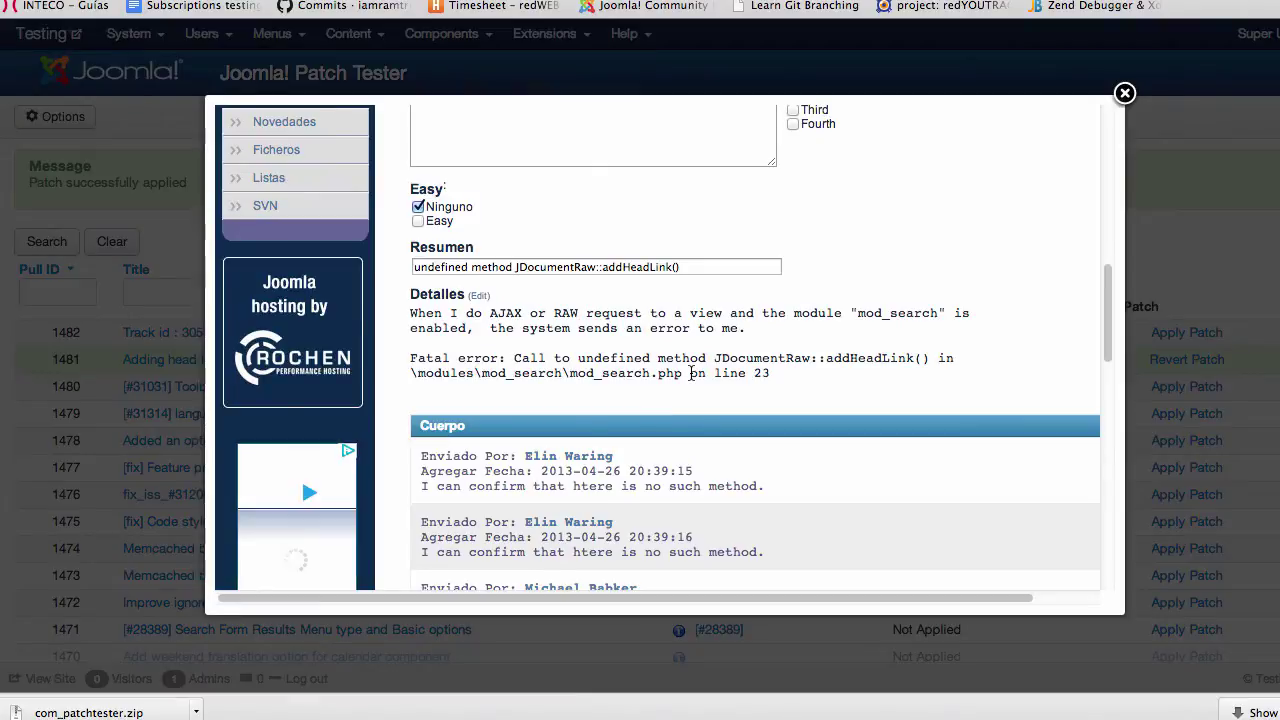
{"action": "scroll", "coordinate": [690, 379], "scroll_direction": "up", "scroll_amount": 2}
{"action": "scroll", "coordinate": [583, 290], "scroll_direction": "up", "scroll_amount": 1}
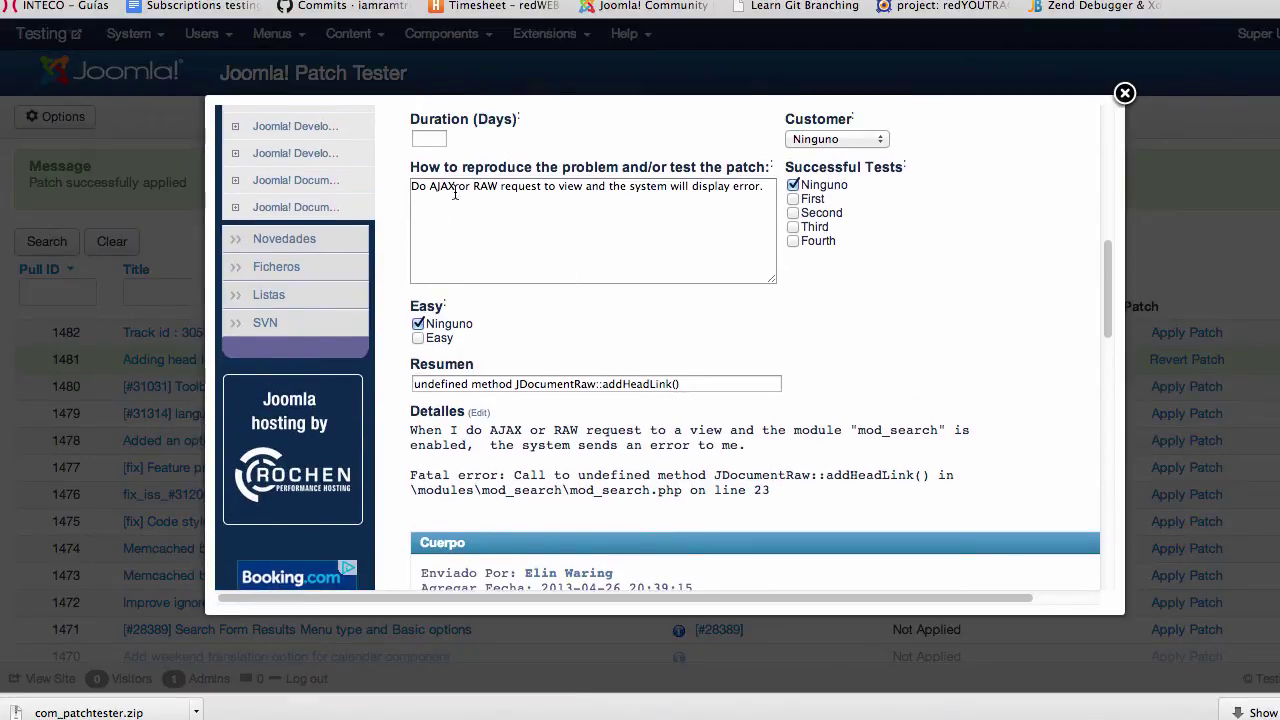
{"action": "left_click_drag", "start_coordinate": [409, 185], "coordinate": [741, 188]}
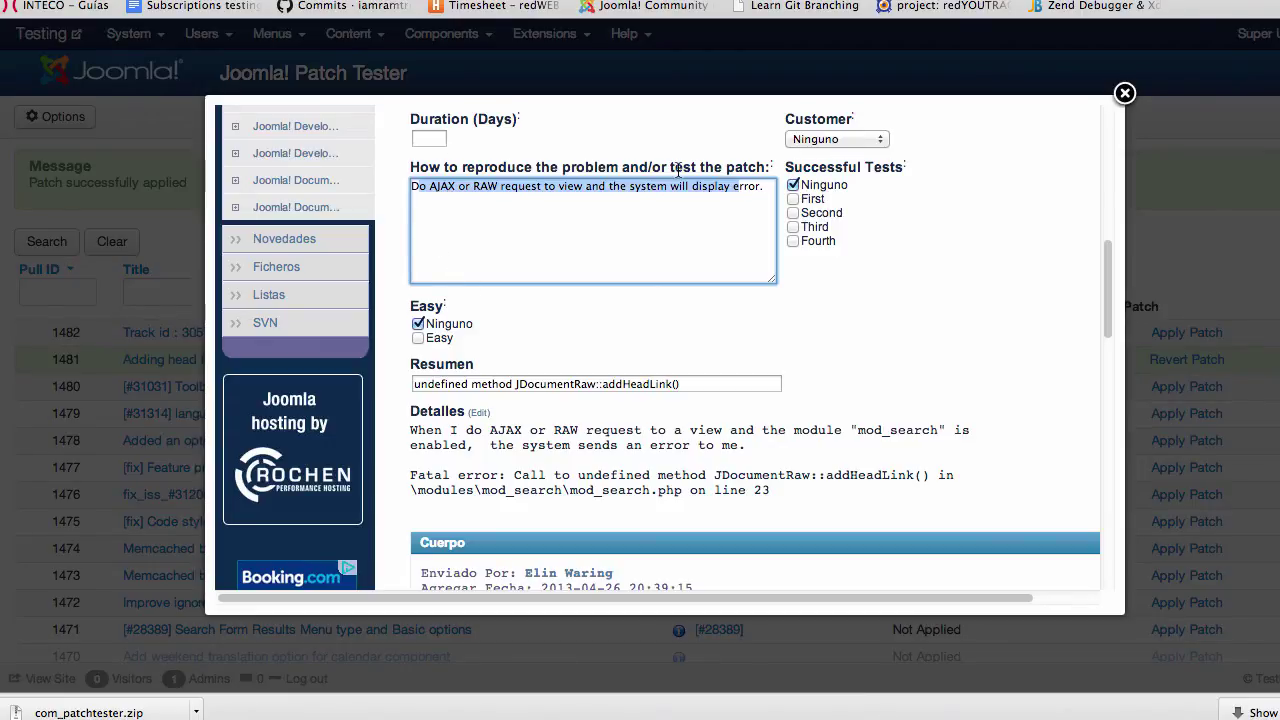
{"action": "left_click", "coordinate": [1125, 94]}
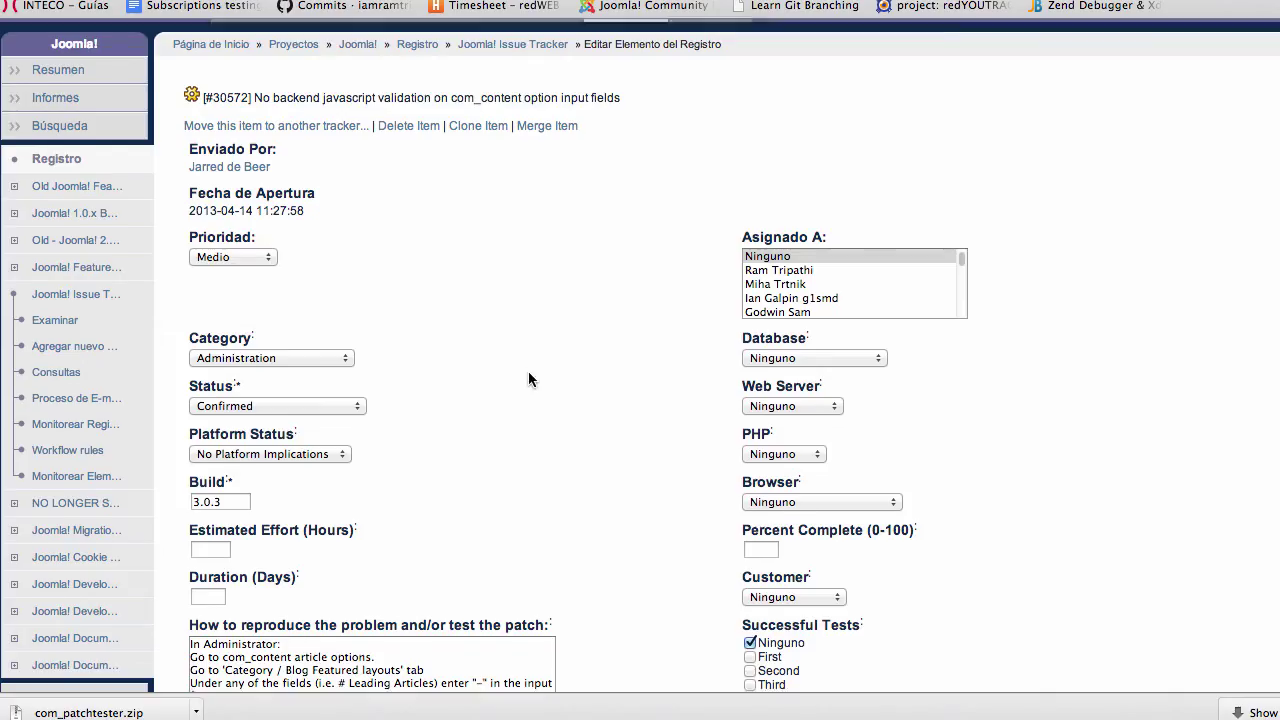
{"action": "scroll", "coordinate": [528, 371], "scroll_direction": "down", "scroll_amount": 5}
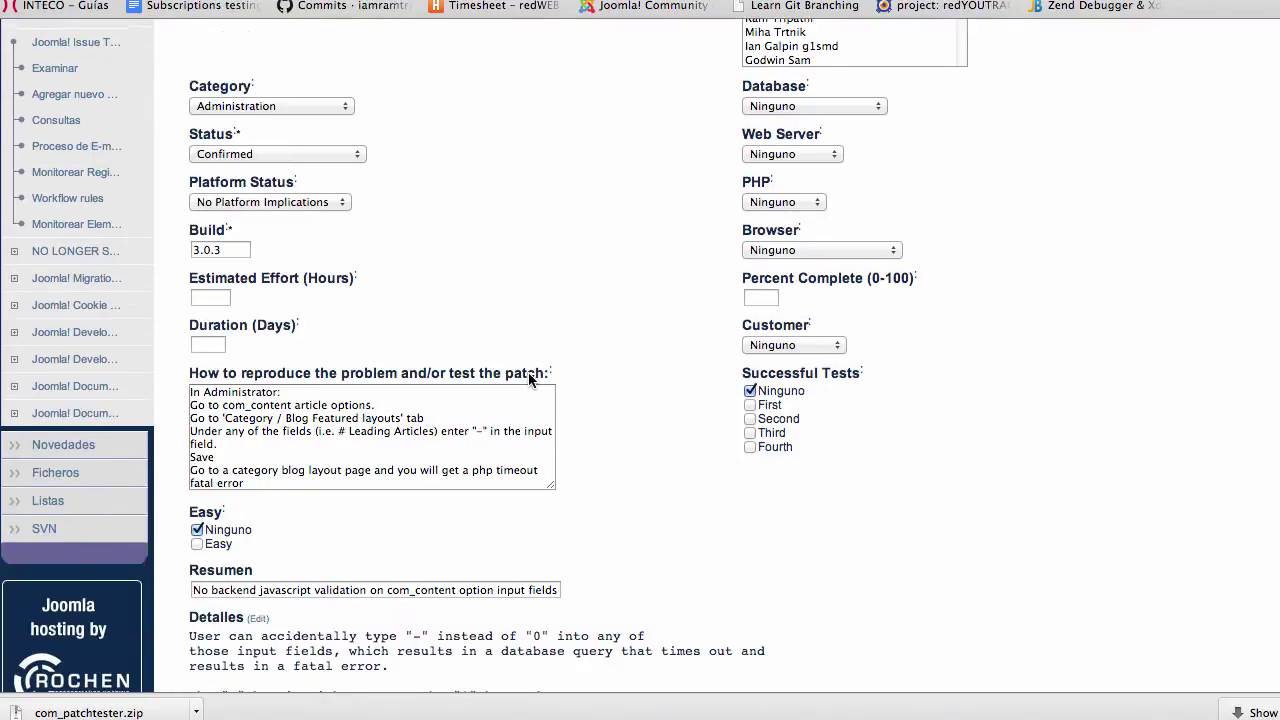
{"action": "scroll", "coordinate": [323, 457], "scroll_direction": "down", "scroll_amount": 1}
{"action": "left_click_drag", "start_coordinate": [208, 393], "coordinate": [375, 400]}
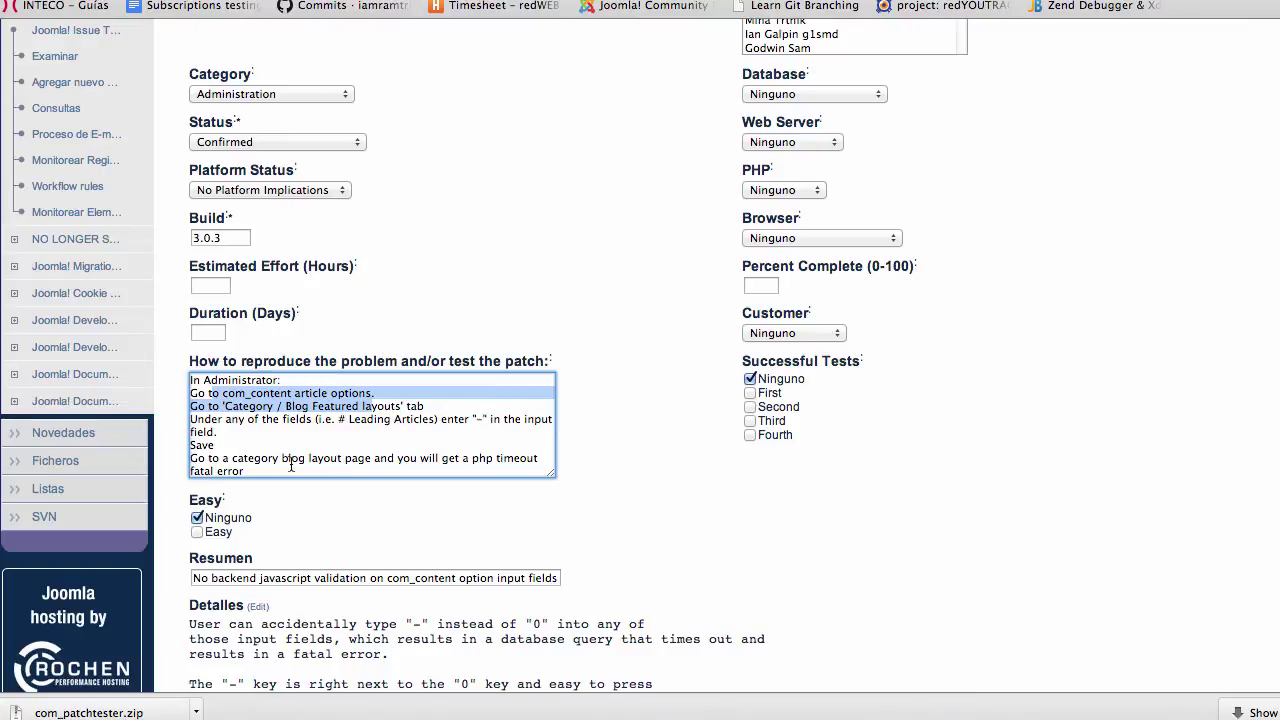
{"action": "key", "text": "ctrl+Tab"}
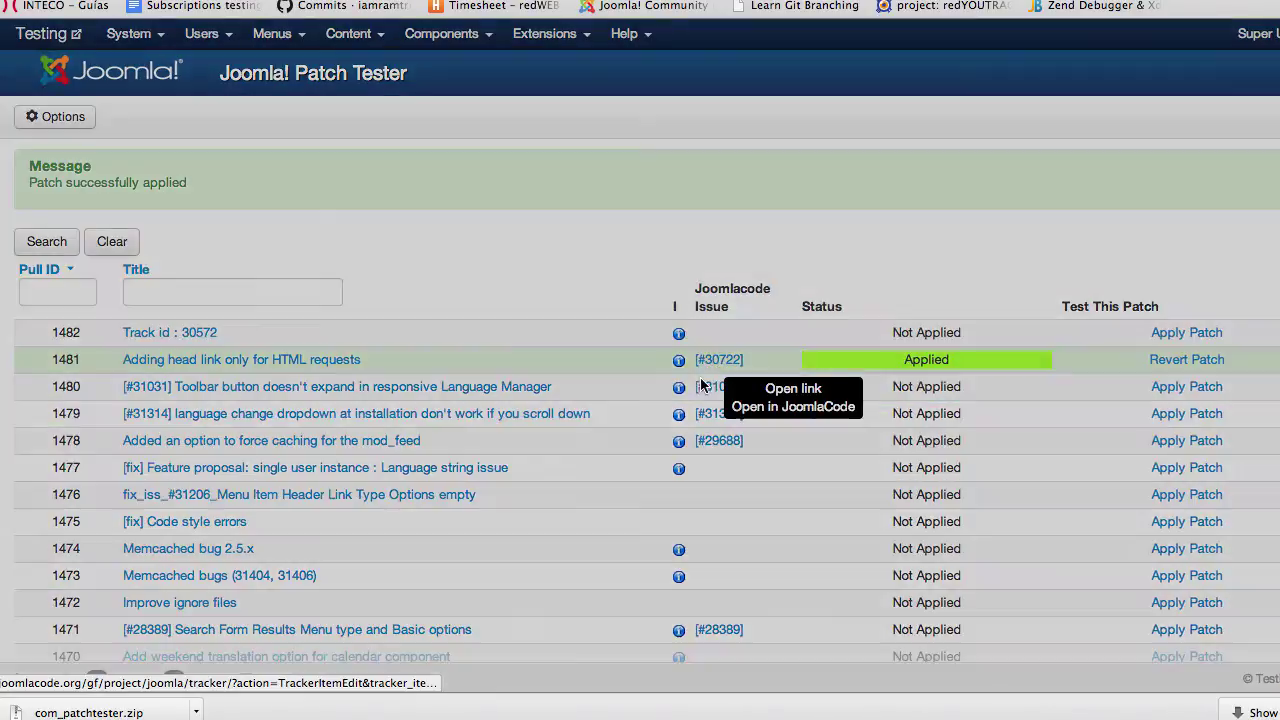
Open issue #30722 for pull 1481 and start a new message.
{"action": "left_click", "coordinate": [701, 384]}
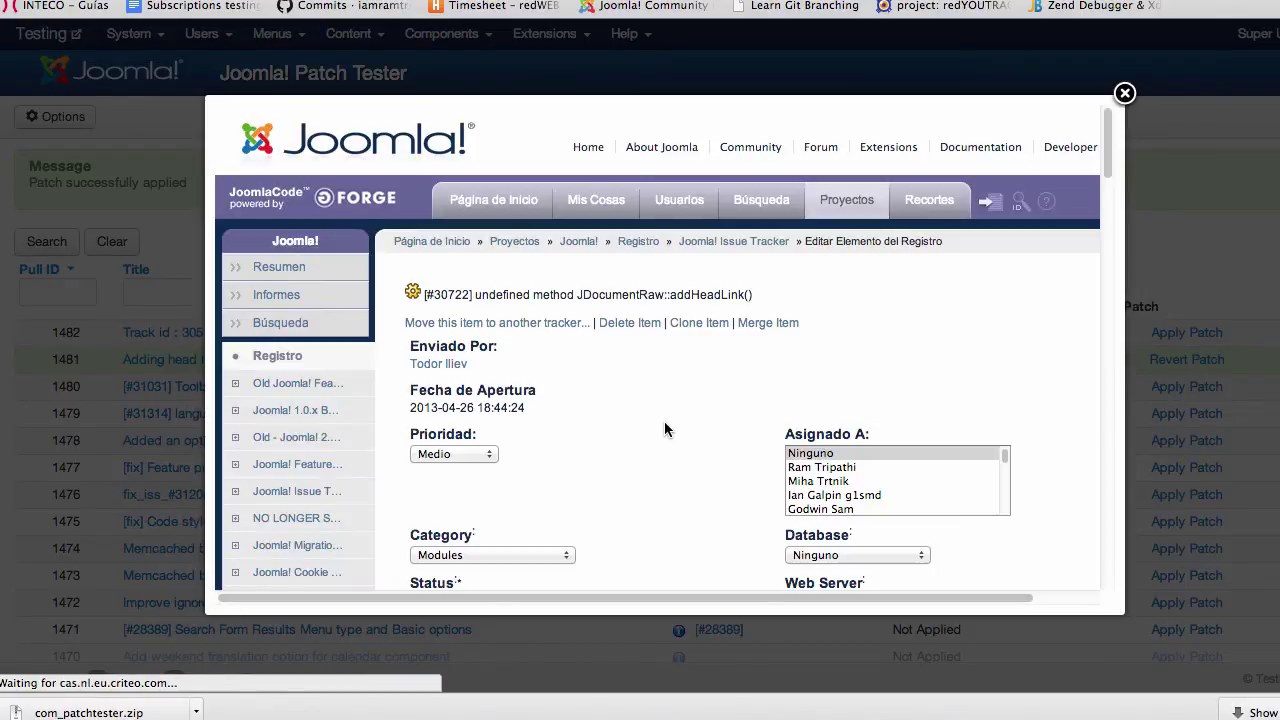
{"action": "left_click_drag", "start_coordinate": [1106, 172], "coordinate": [1106, 495]}
{"action": "left_click", "coordinate": [619, 345]}
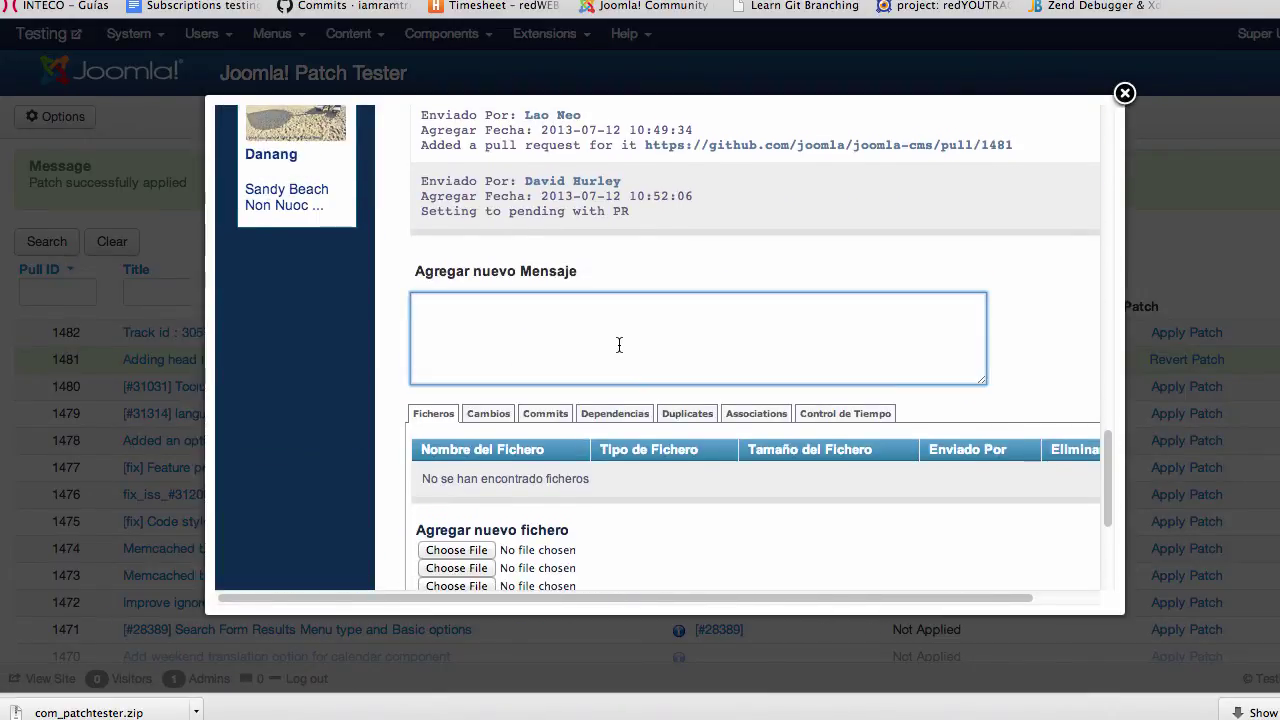
{"action": "type", "text": "@"}
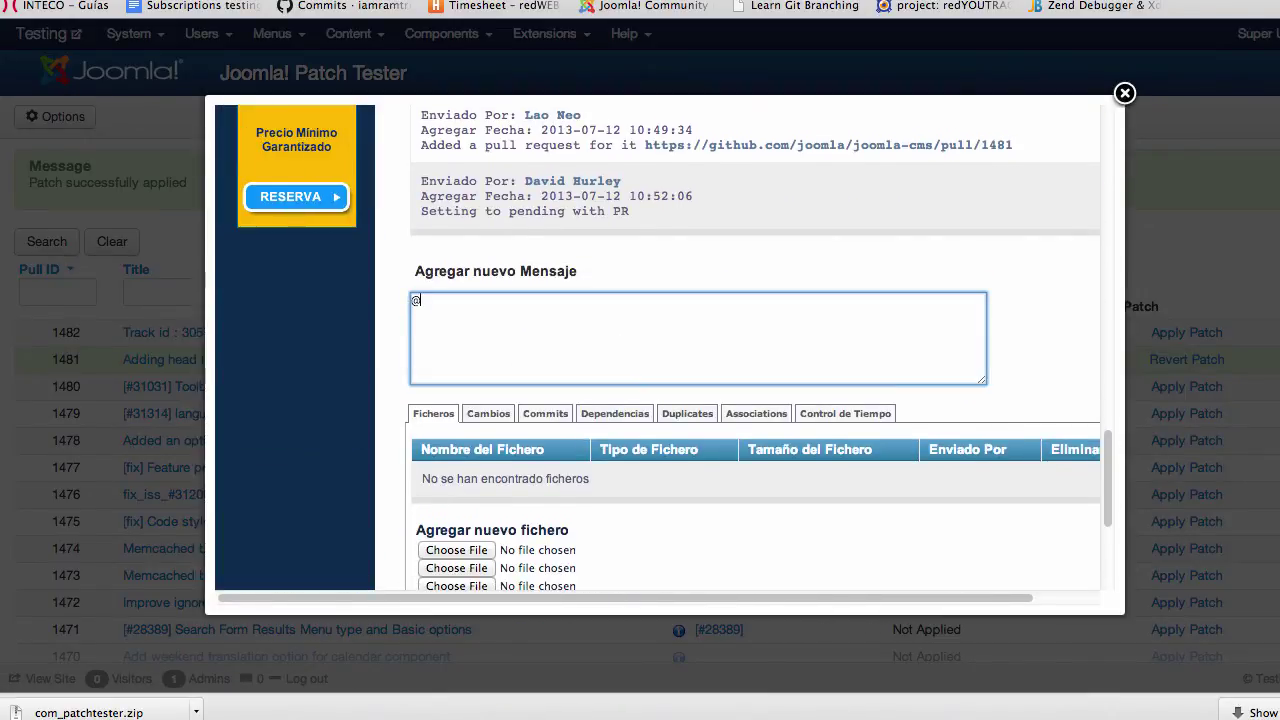
{"action": "type", "text": "test"}
{"action": "key", "text": "Return"}
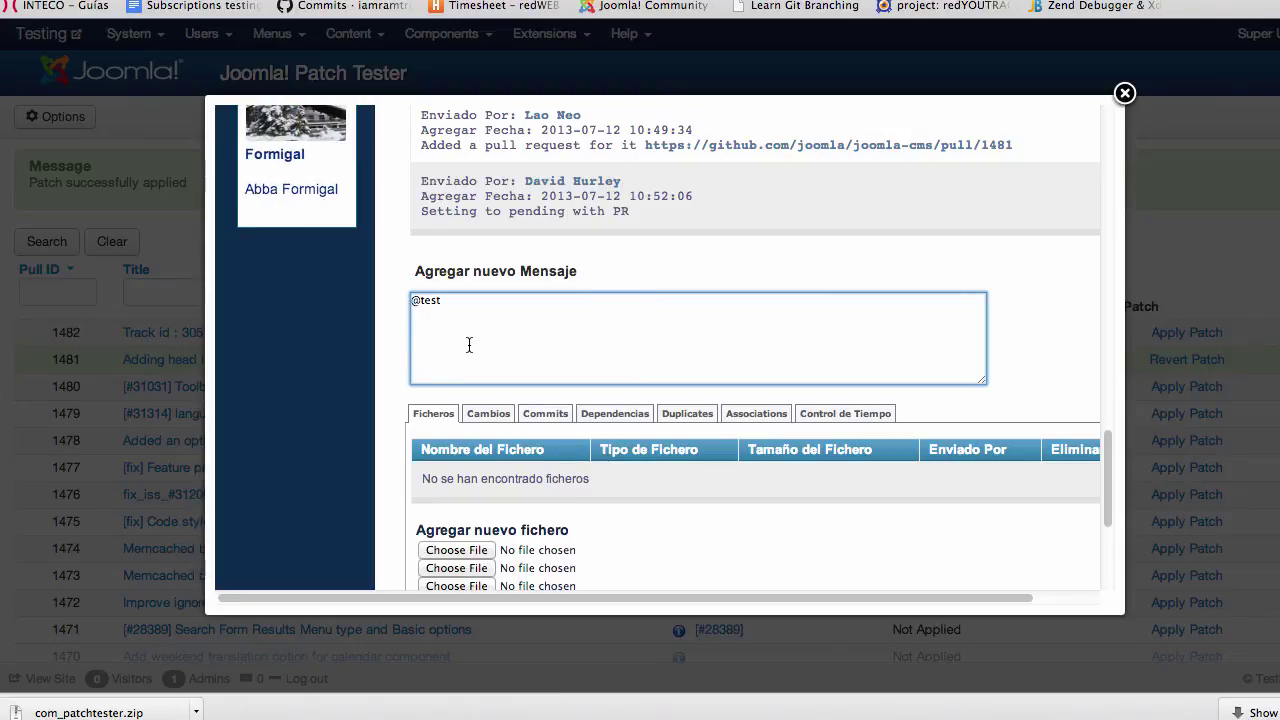
{"action": "type", "text": "the patch works"}
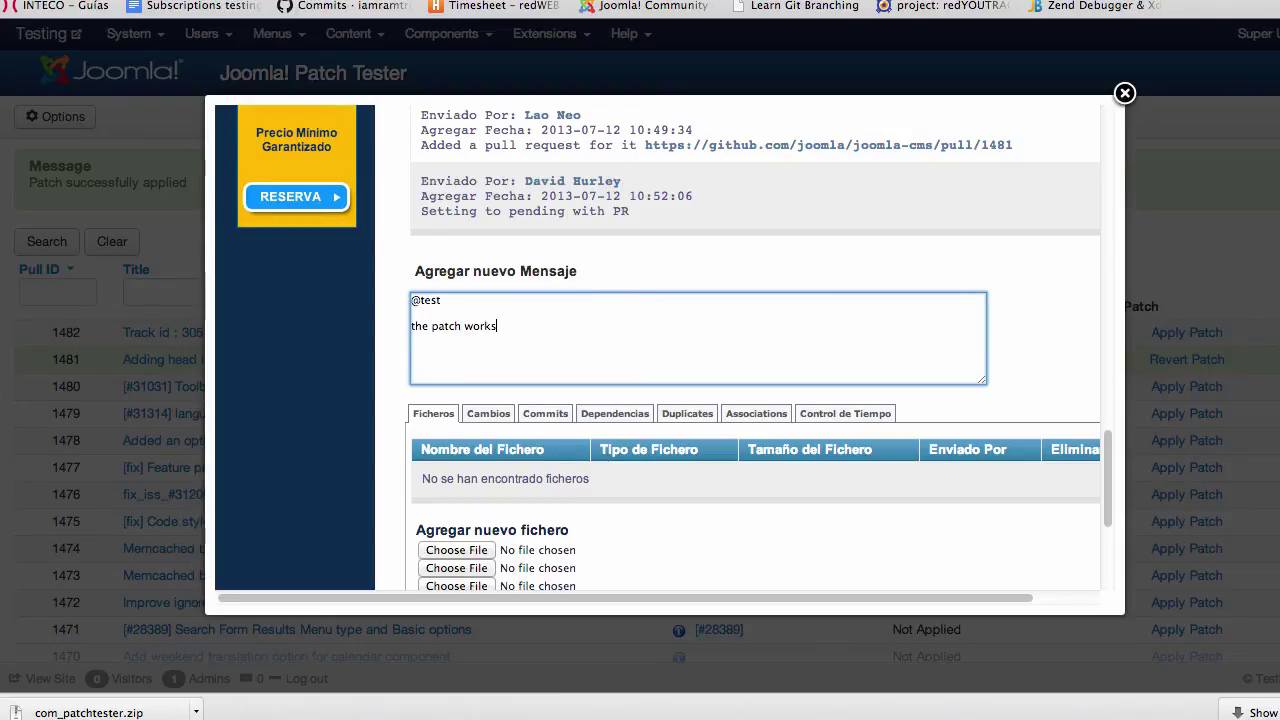
{"action": "key", "text": "BackSpace"}
{"action": "type", "text": "."}
{"action": "scroll", "coordinate": [652, 429], "scroll_direction": "down", "scroll_amount": 5}
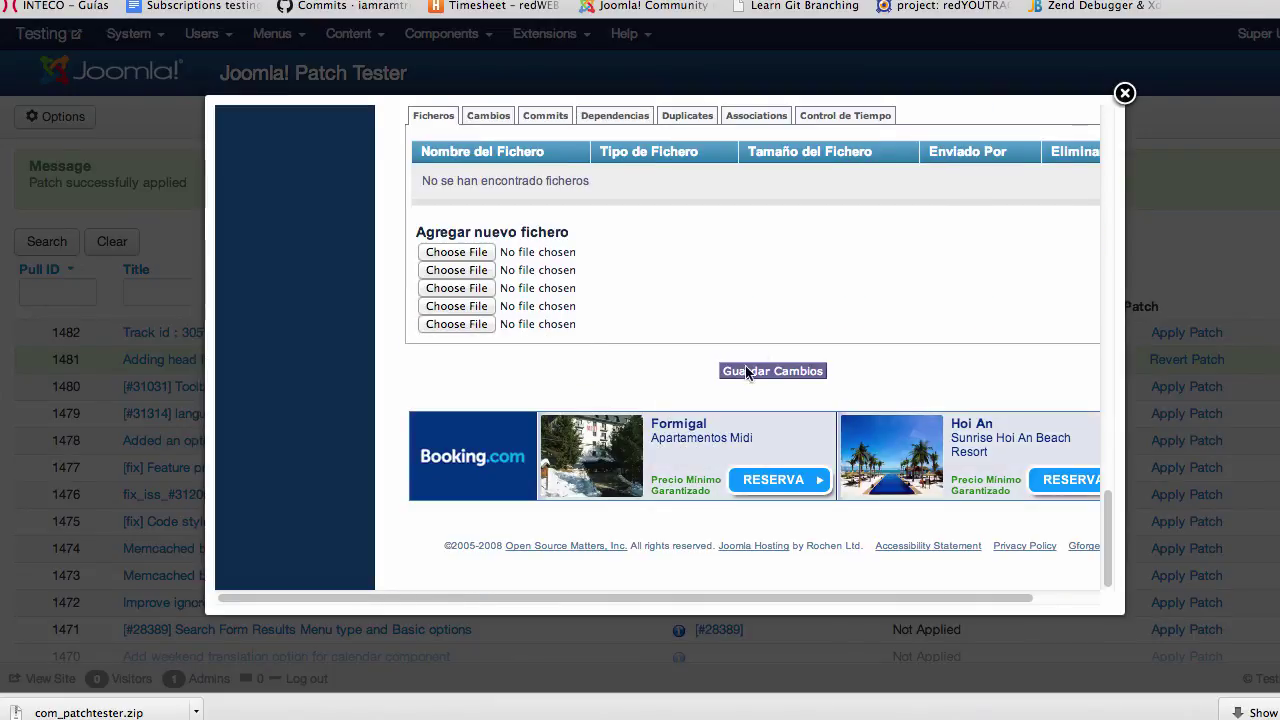
Close the issue and revert pull request 1481's applied patch.
{"action": "left_click", "coordinate": [1125, 93]}
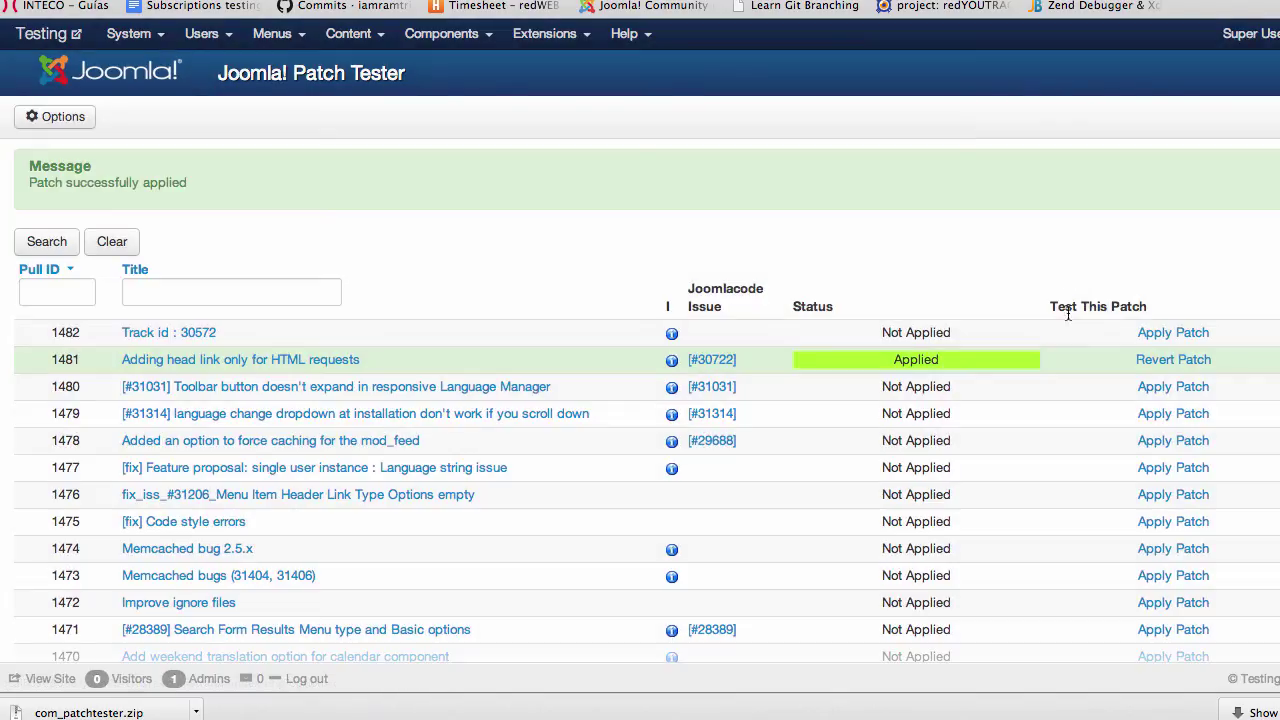
{"action": "left_click", "coordinate": [1155, 387]}
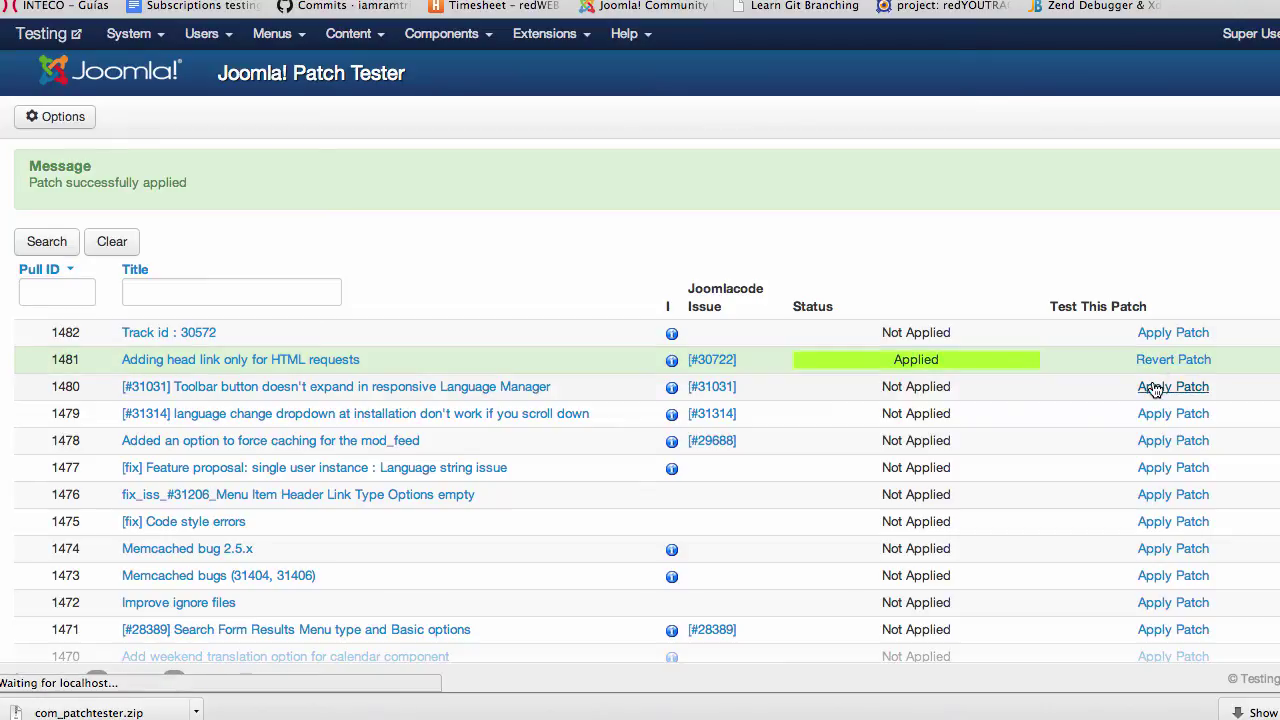